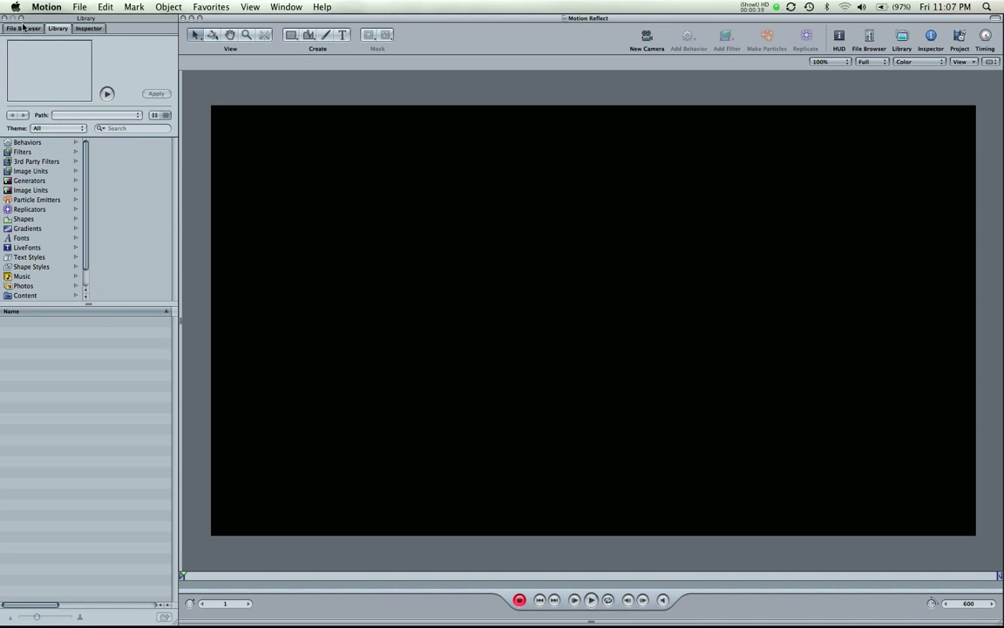
- Place the green Free Template Promo image from the File Browser onto the canvas and roughly size it
click(22, 28)
drag(98, 328, 567, 327)
drag(220, 514, 451, 388)
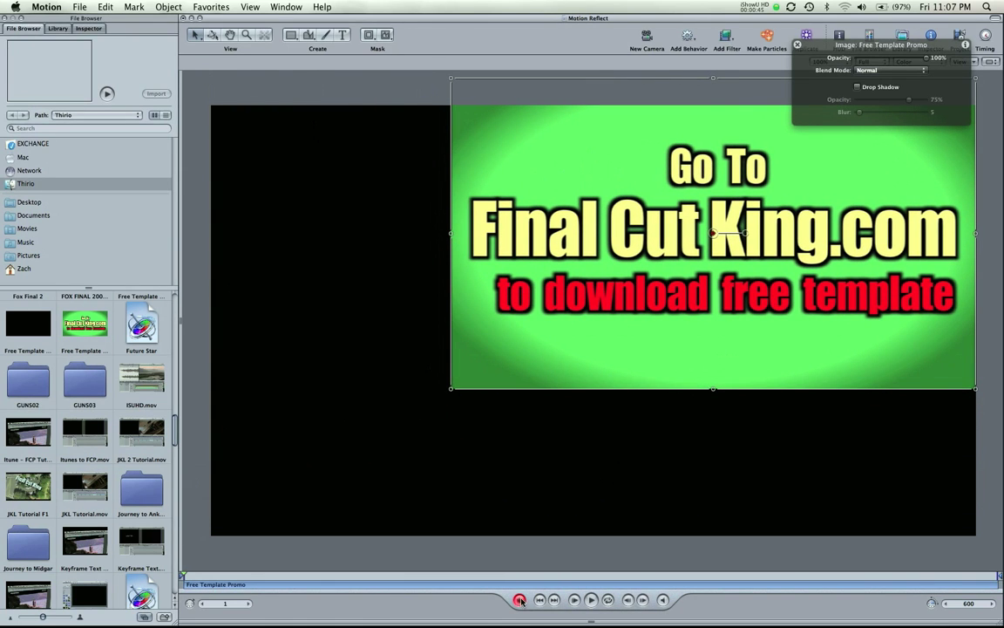
drag(657, 282, 532, 335)
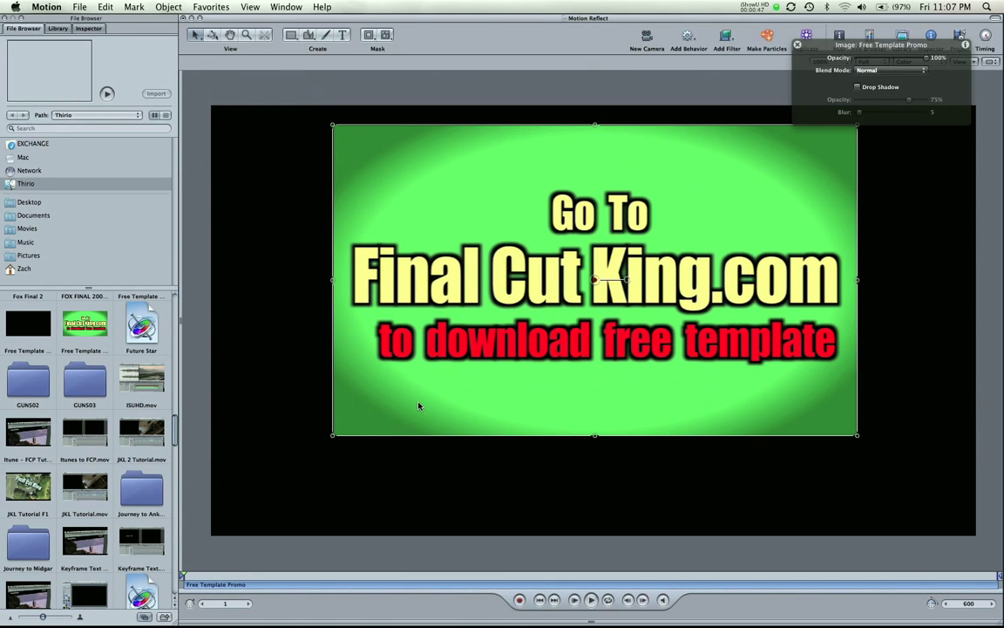
drag(332, 437, 377, 405)
drag(531, 364, 471, 379)
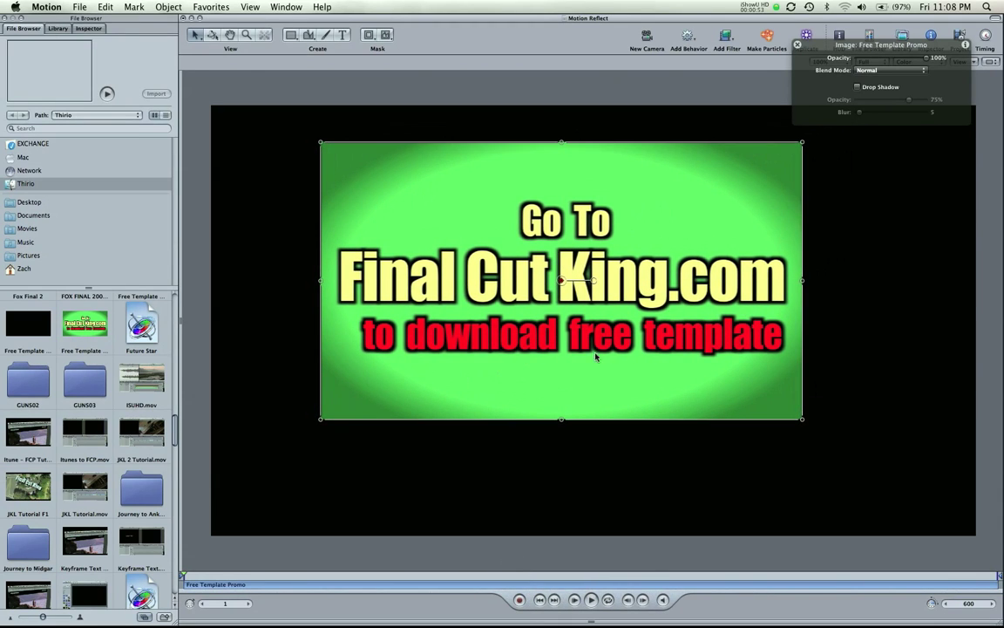
- Fine-tune the promo image's scale and position so it sits in the upper middle of the canvas
drag(535, 360, 549, 344)
drag(817, 405, 739, 356)
drag(605, 329, 643, 345)
drag(381, 381, 337, 415)
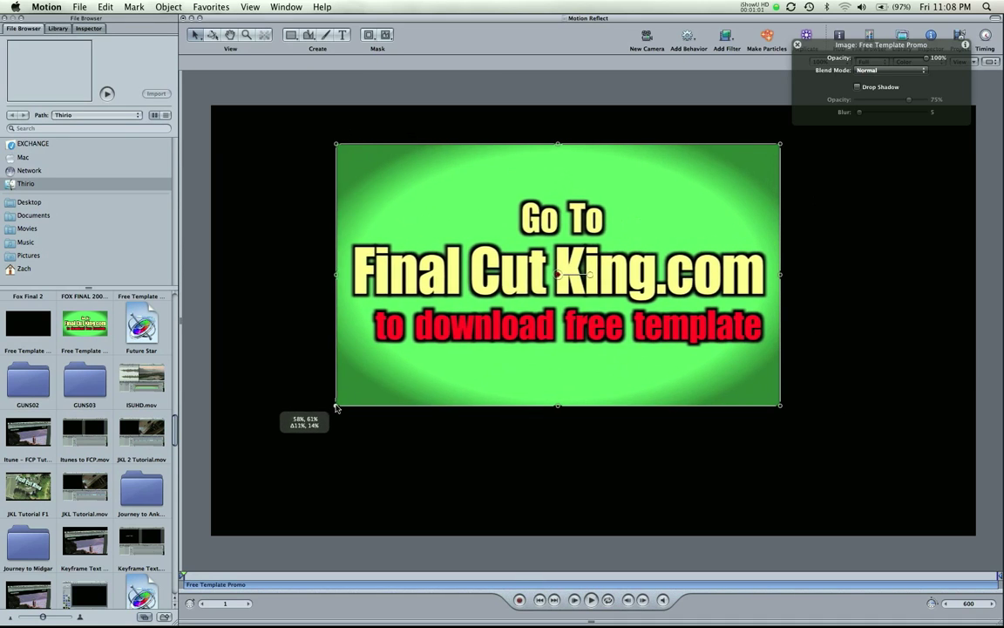
drag(419, 367, 462, 365)
click(491, 484)
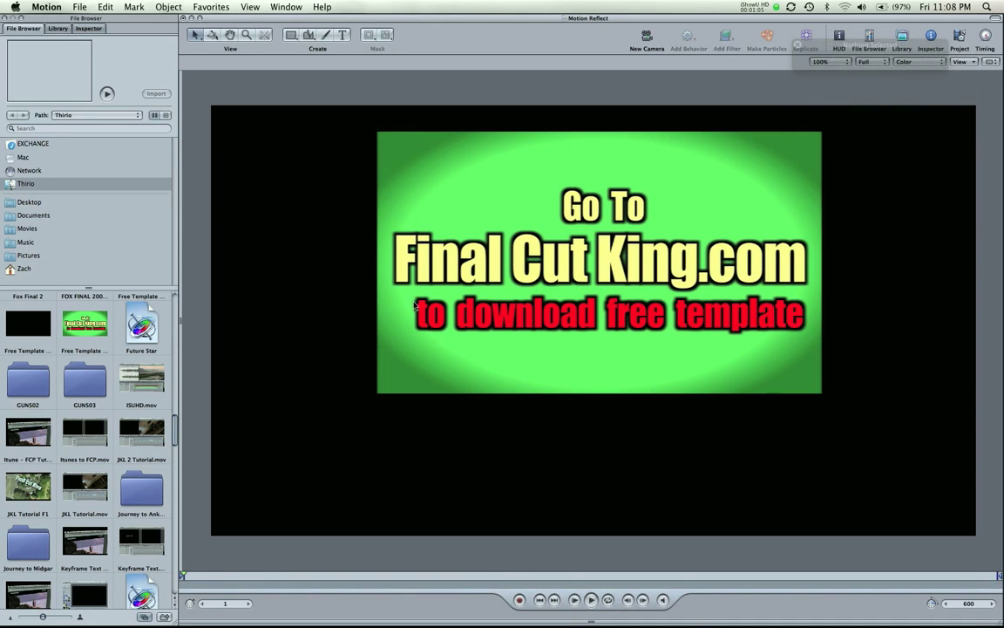
right_click(308, 252)
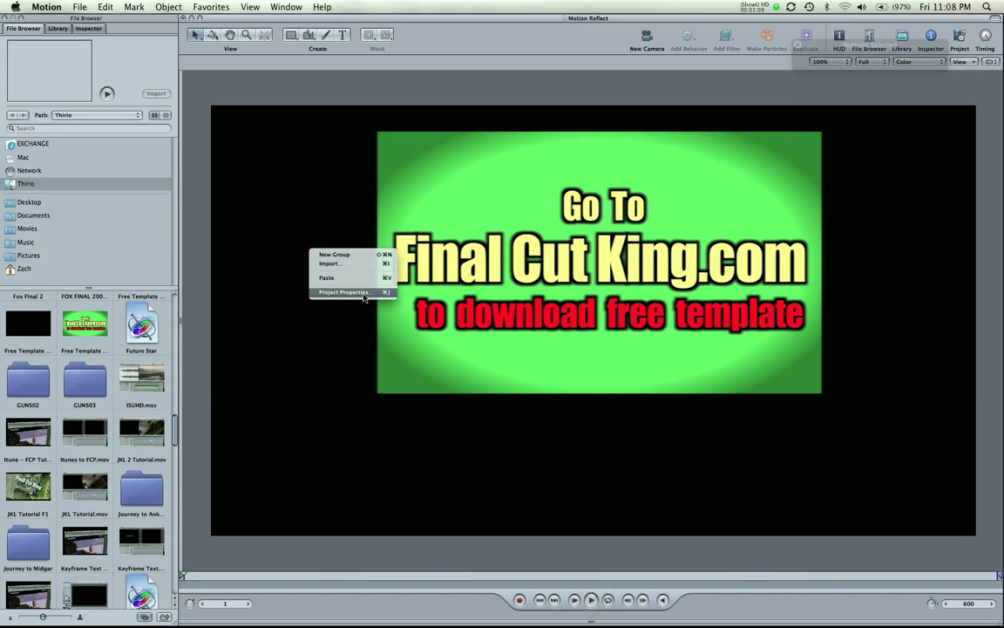
- Show the Layers list, fit the canvas in view, and clone the selected promo image layer
click(300, 383)
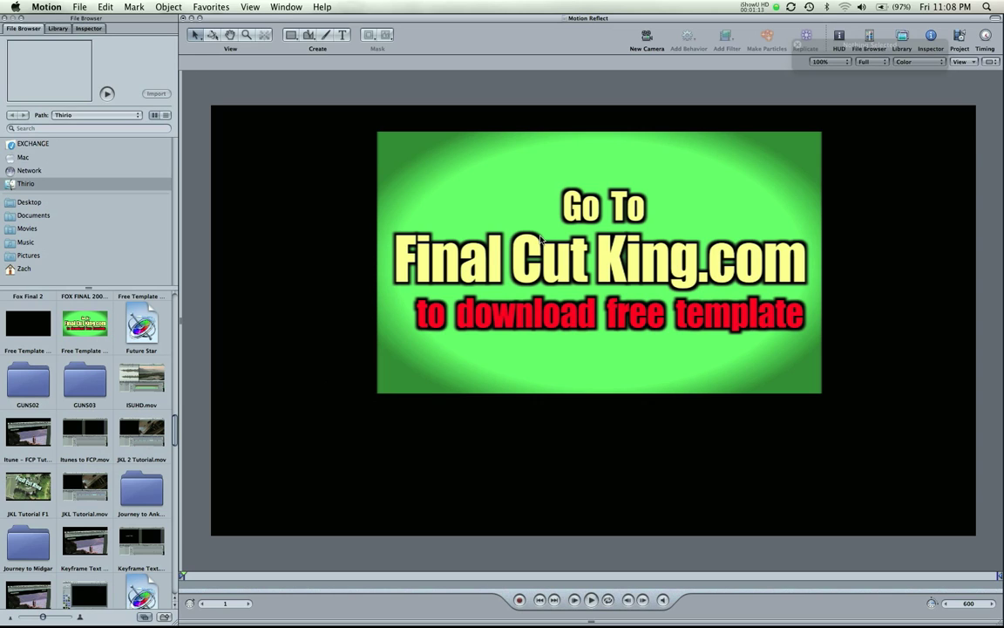
key(F5)
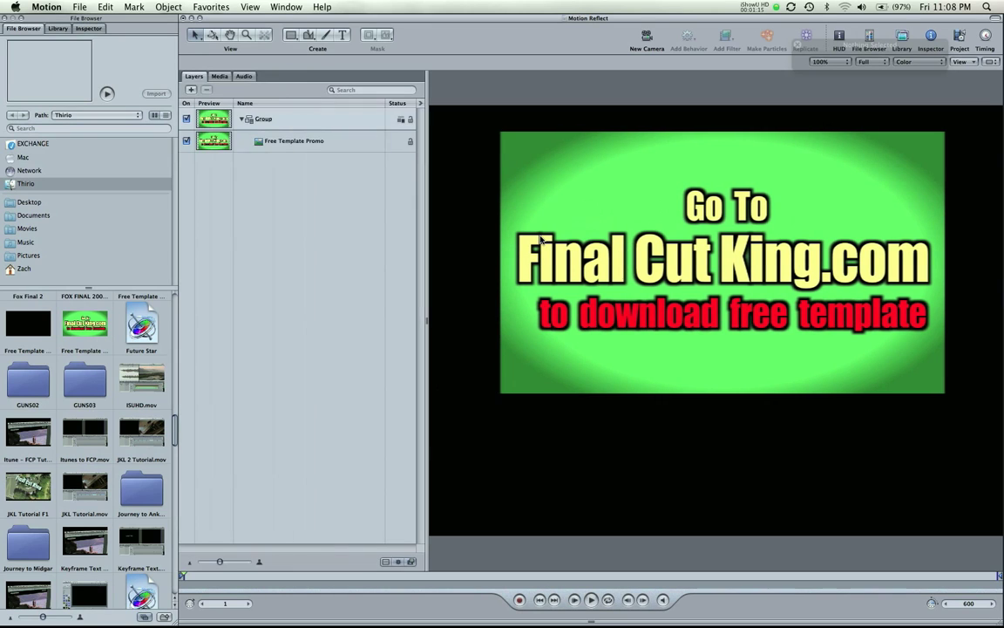
click(641, 178)
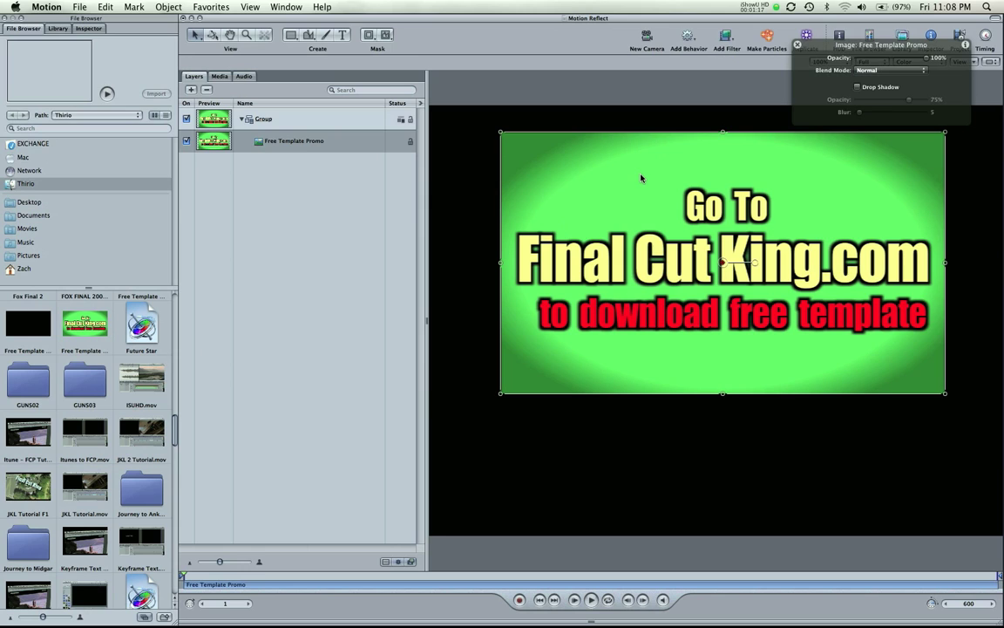
key(shift+z)
click(745, 397)
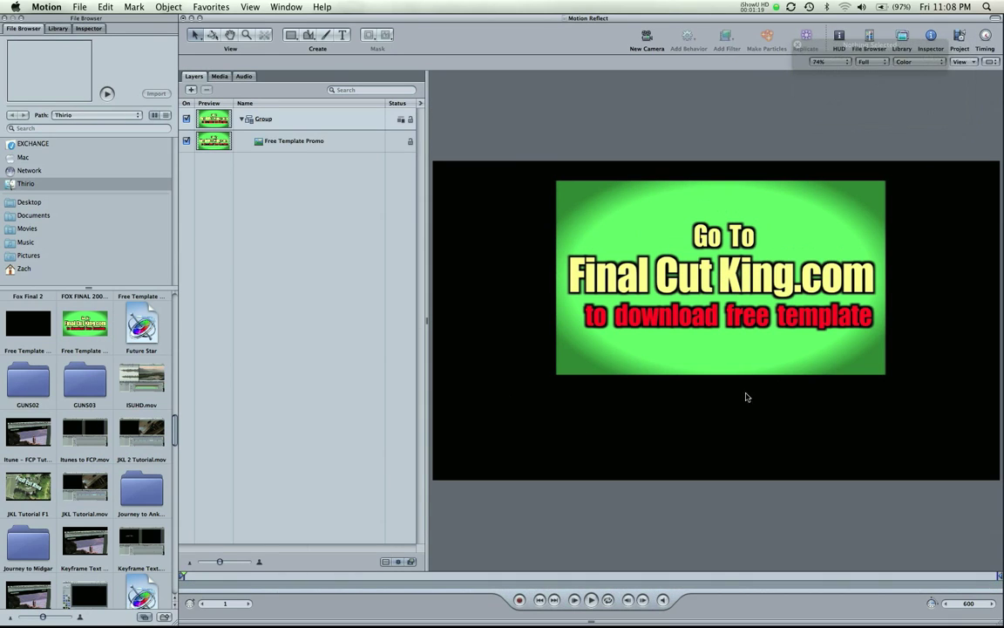
click(658, 299)
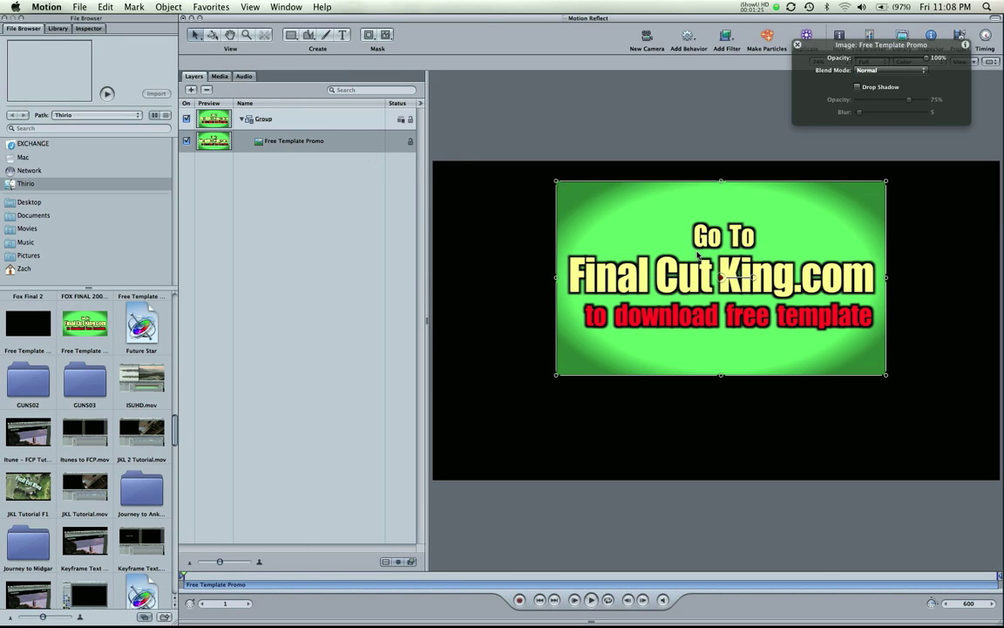
key(k)
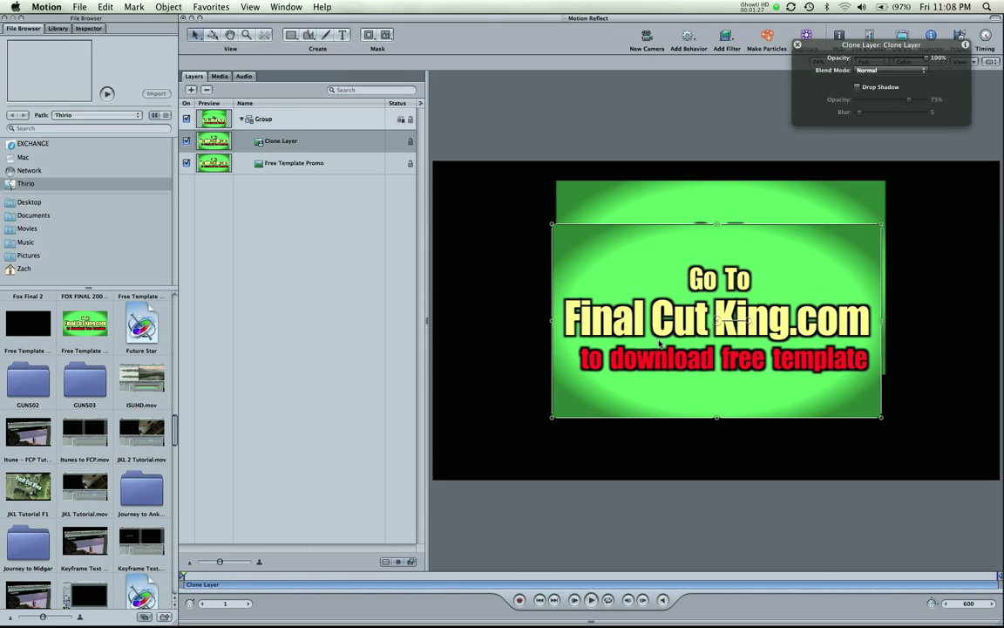
- Move the Clone Layer over the original and flip it upside down directly beneath as a reflection
drag(660, 345, 673, 300)
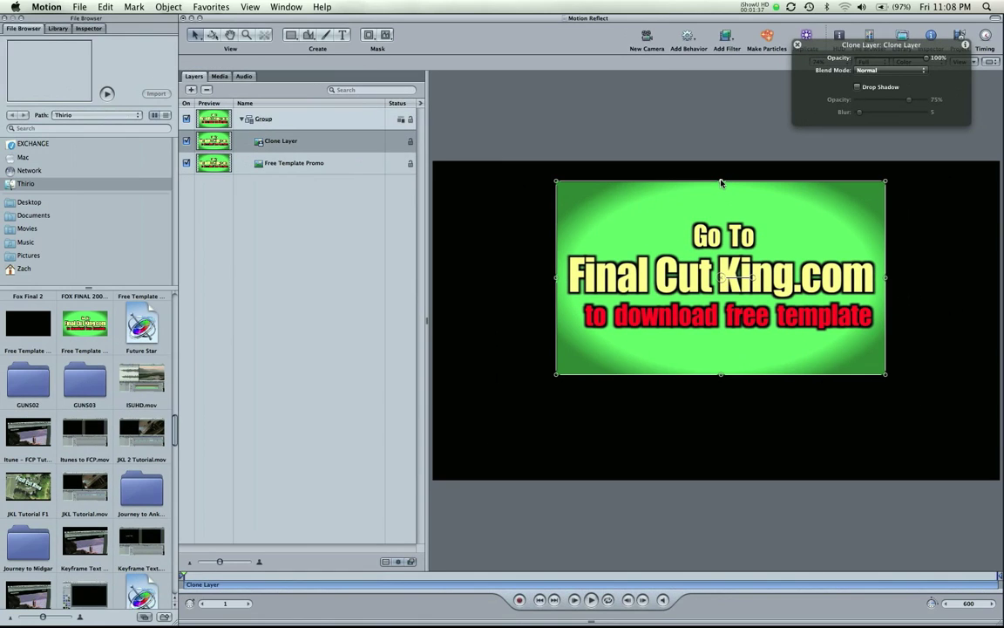
mouse_move(721, 182)
mouse_down()
mouse_move(745, 385)
mouse_move(732, 523)
mouse_move(757, 565)
mouse_up()
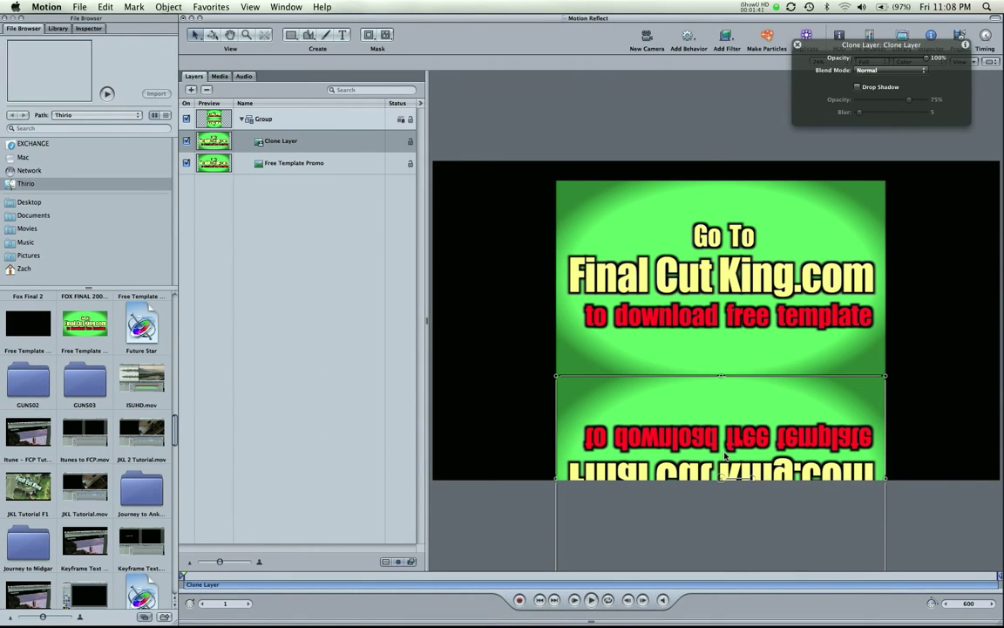
click(488, 383)
click(696, 429)
key(super+shift+a)
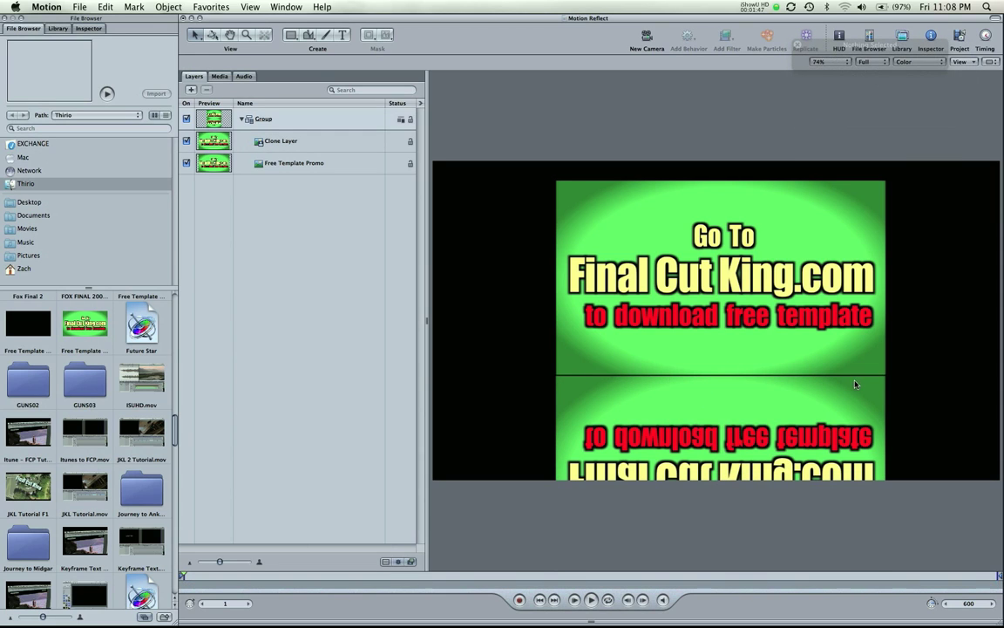
click(631, 382)
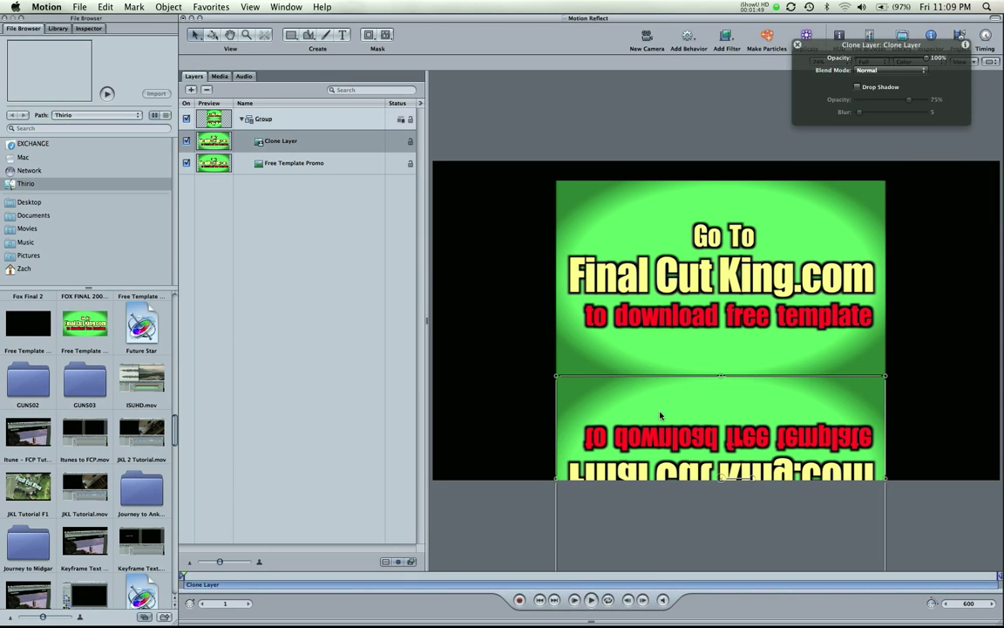
click(693, 292)
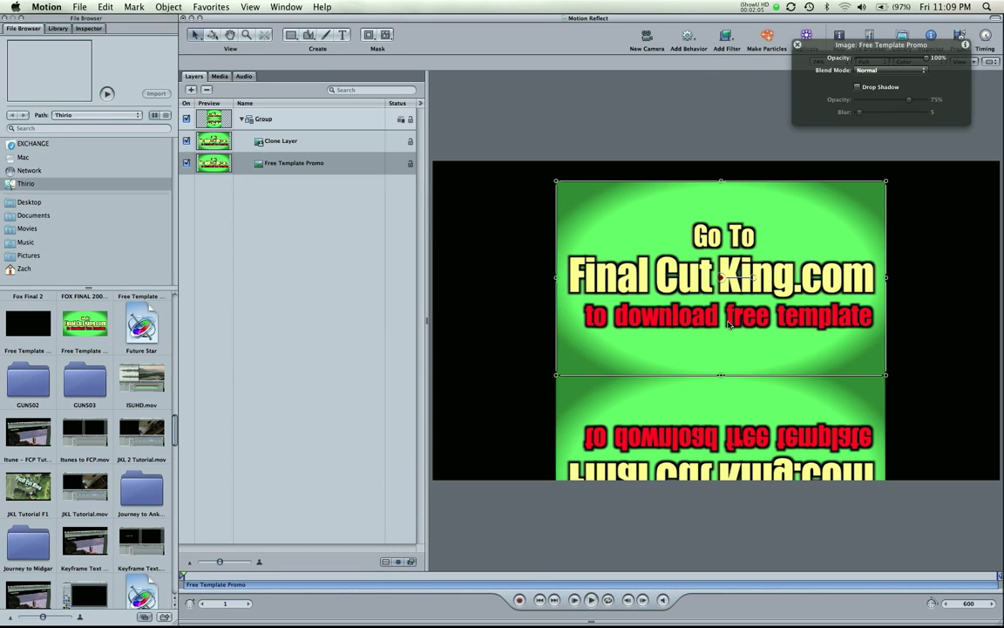
- Draw a rectangle with the Rectangle tool covering the reflection below the promo image
click(644, 401)
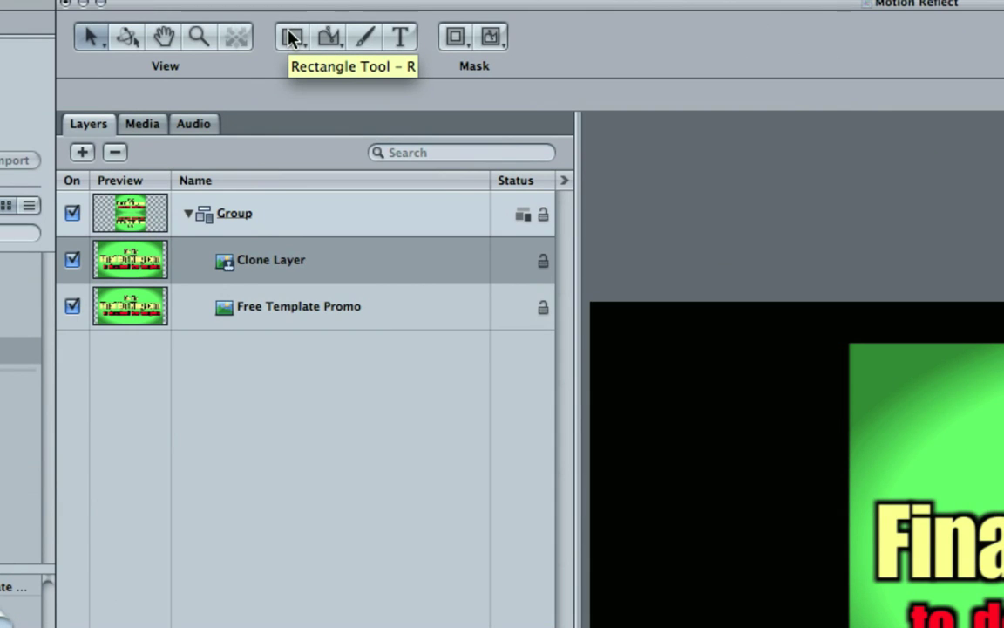
click(292, 36)
drag(292, 36, 301, 63)
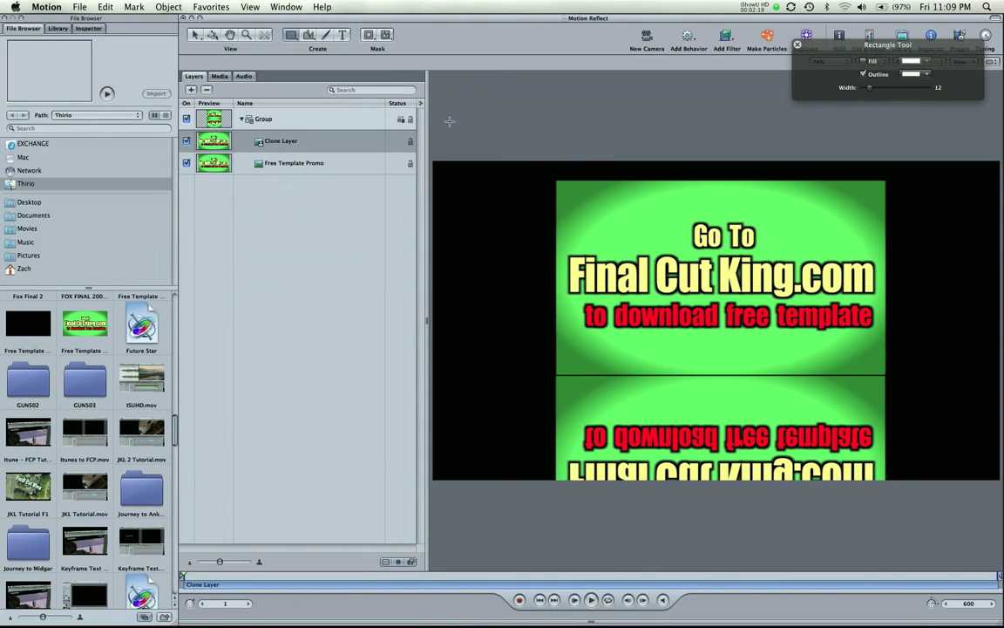
drag(539, 366, 903, 565)
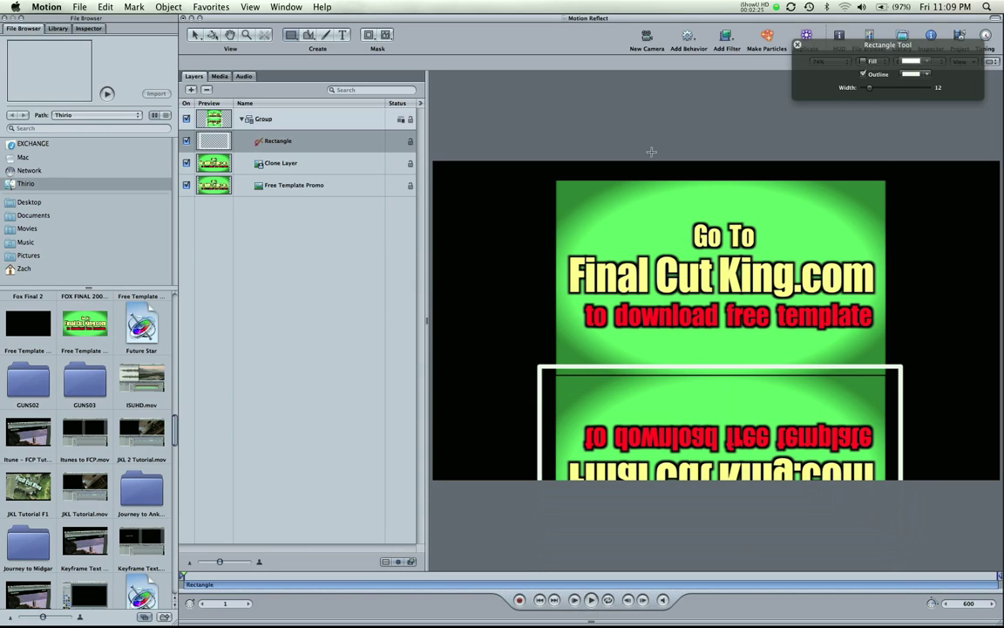
- Turn shape fill on and outline off, and give the Rectangle a solid white fill
click(864, 61)
click(864, 74)
click(258, 140)
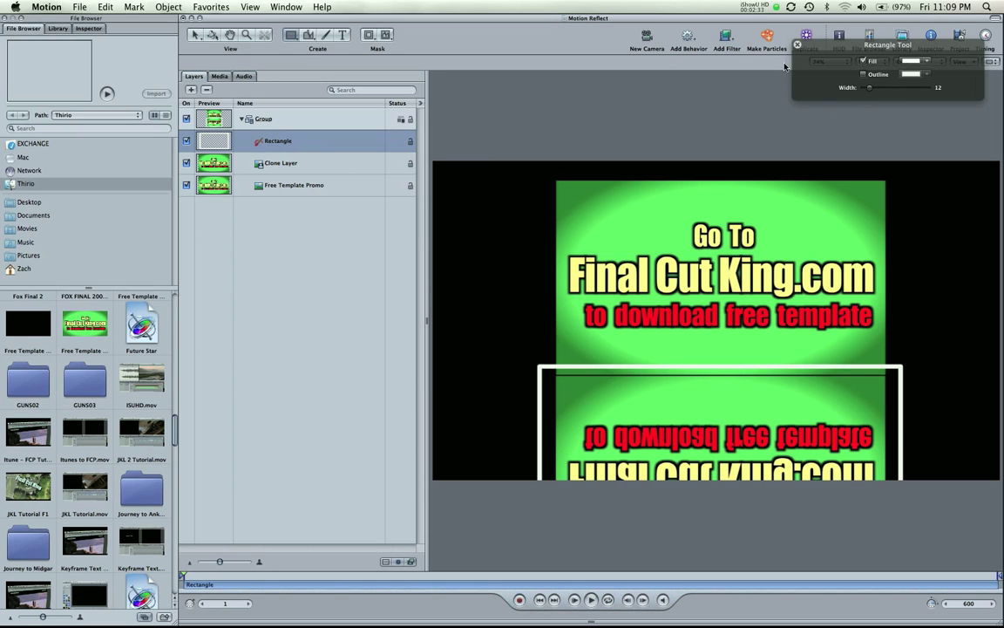
click(648, 384)
click(267, 139)
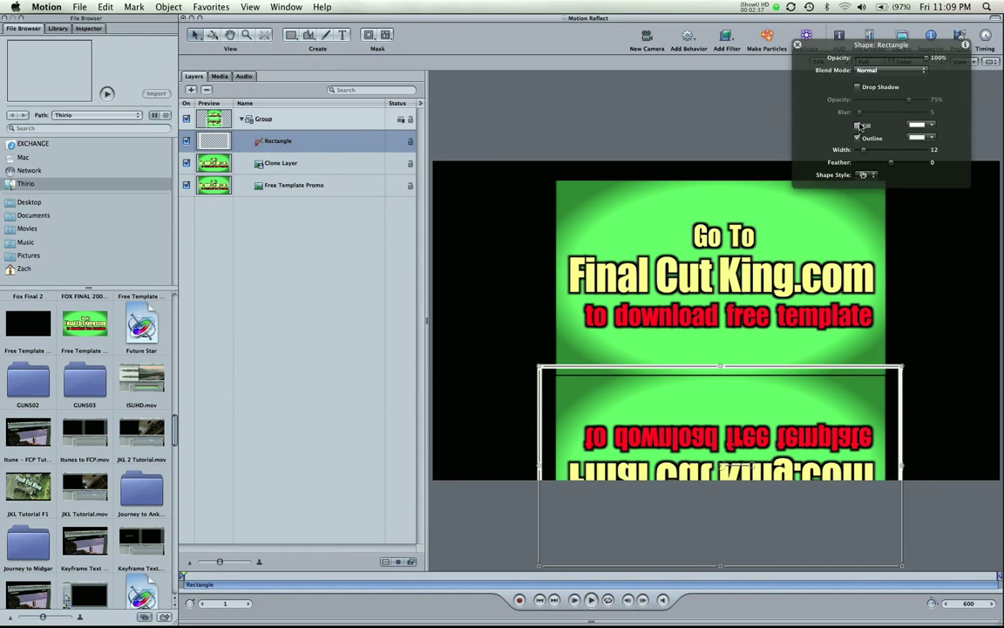
click(859, 124)
- Remove the Rectangle's outline and switch its Fill Mode to the Grayscale gradient preset
click(858, 138)
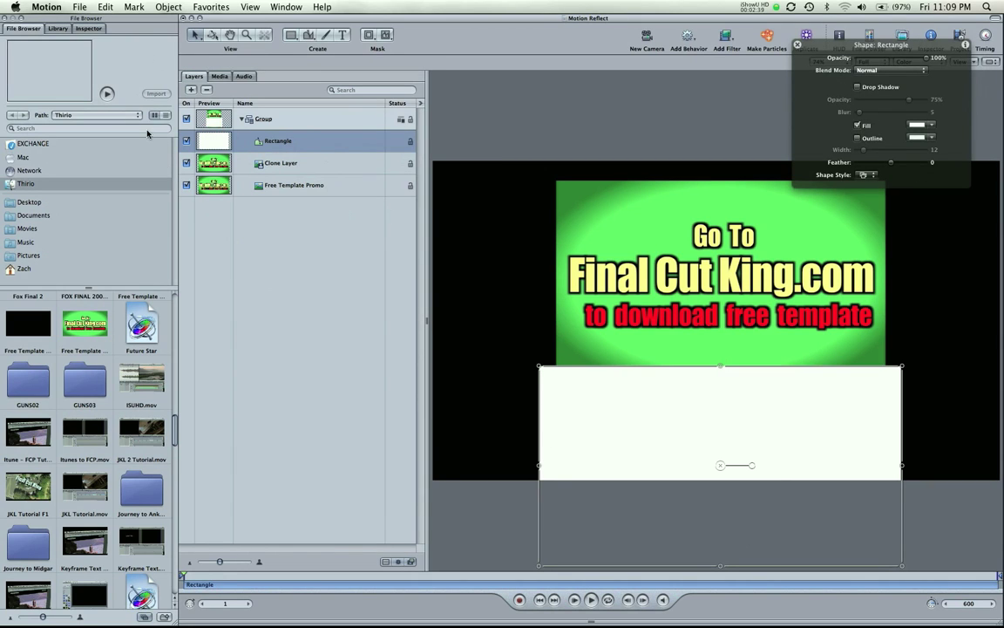
click(88, 28)
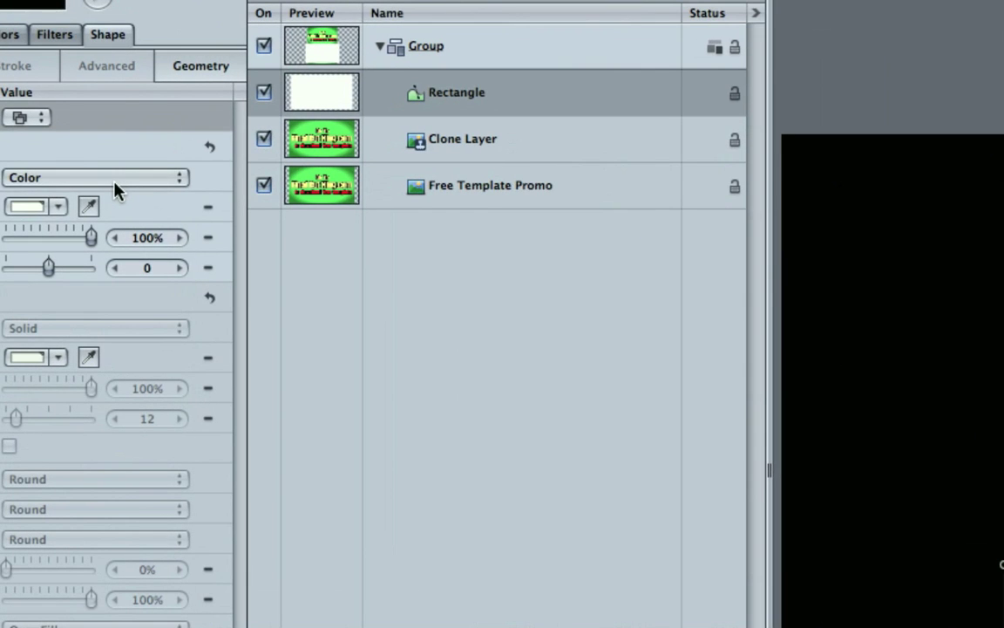
click(116, 184)
click(63, 197)
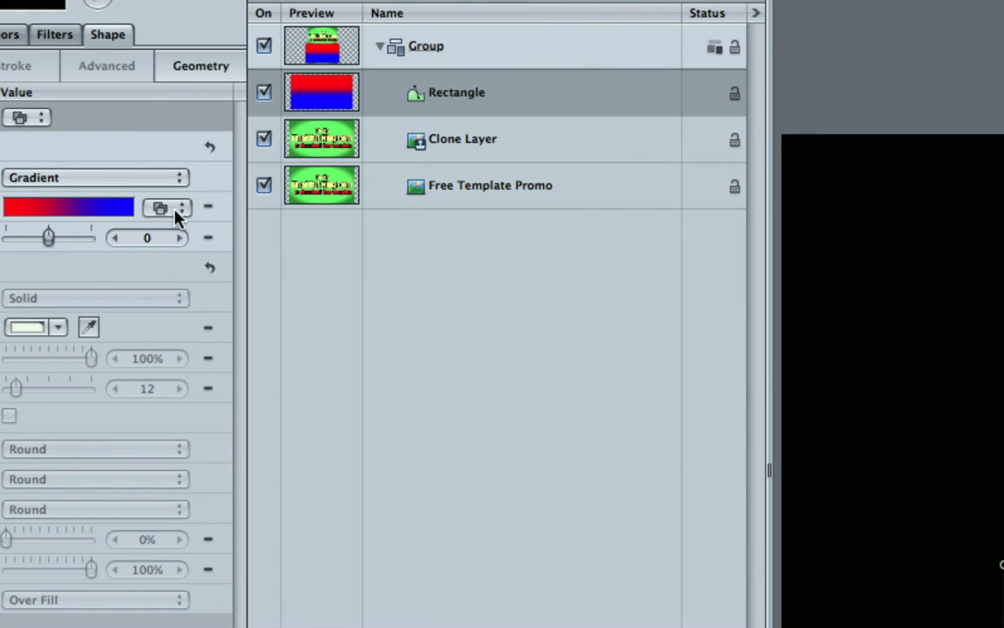
click(178, 211)
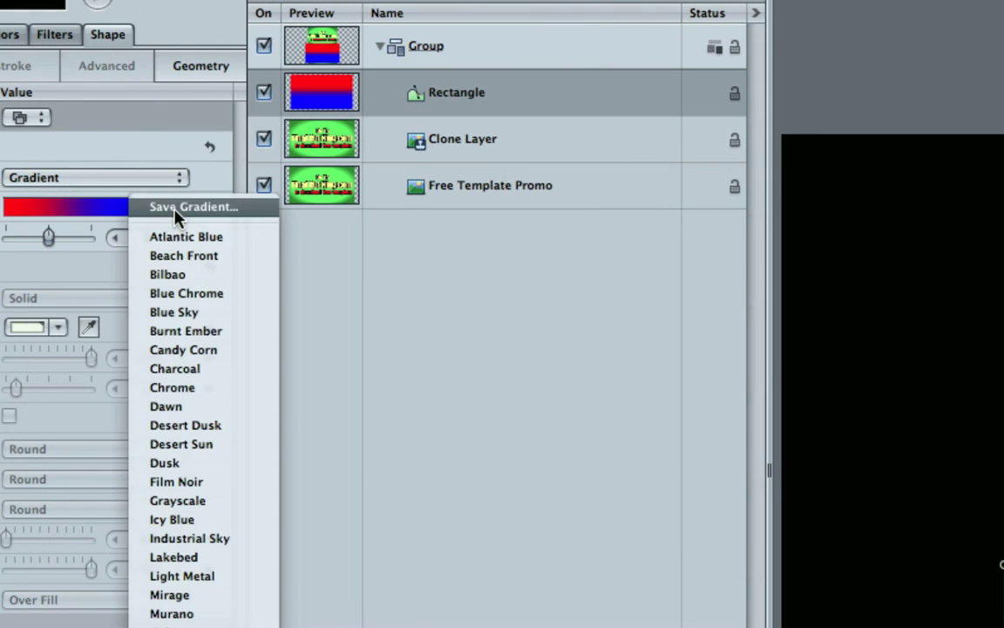
click(179, 502)
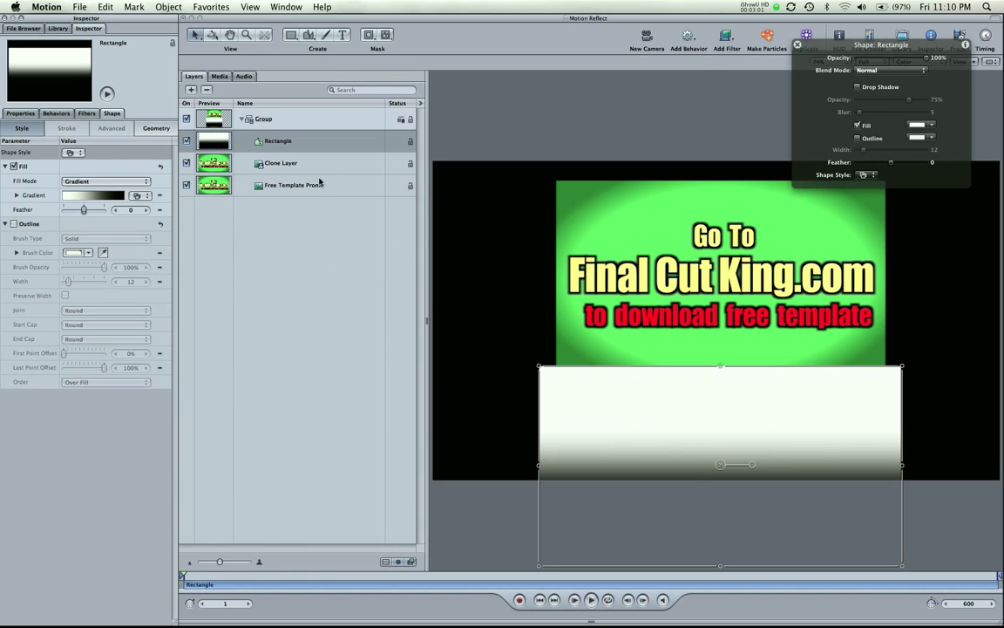
click(277, 164)
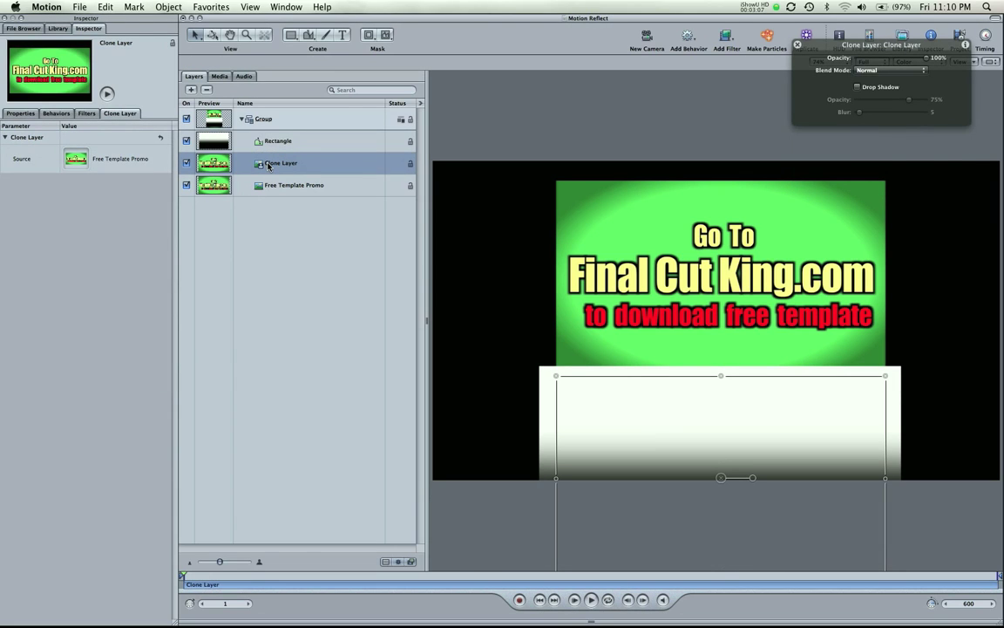
- Reselect the Clone Layer and add an Image Mask from the Object menu
click(292, 218)
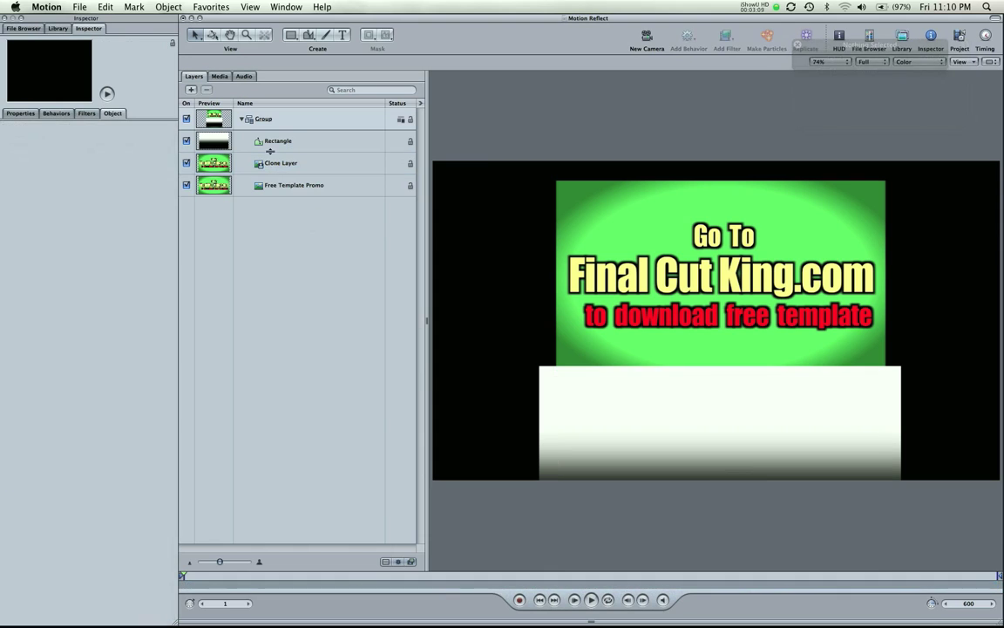
drag(292, 185, 282, 167)
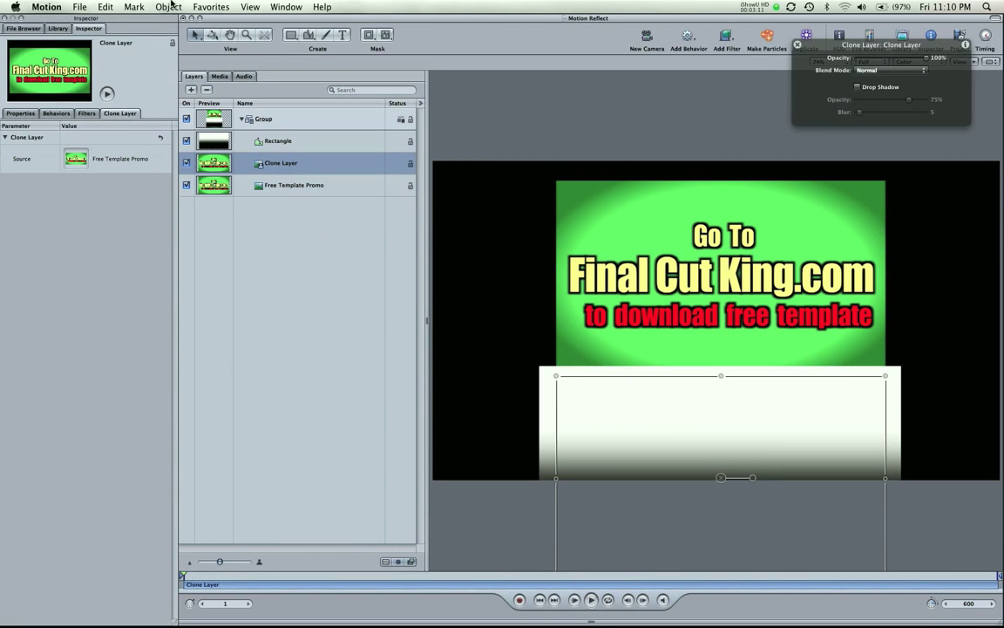
click(170, 7)
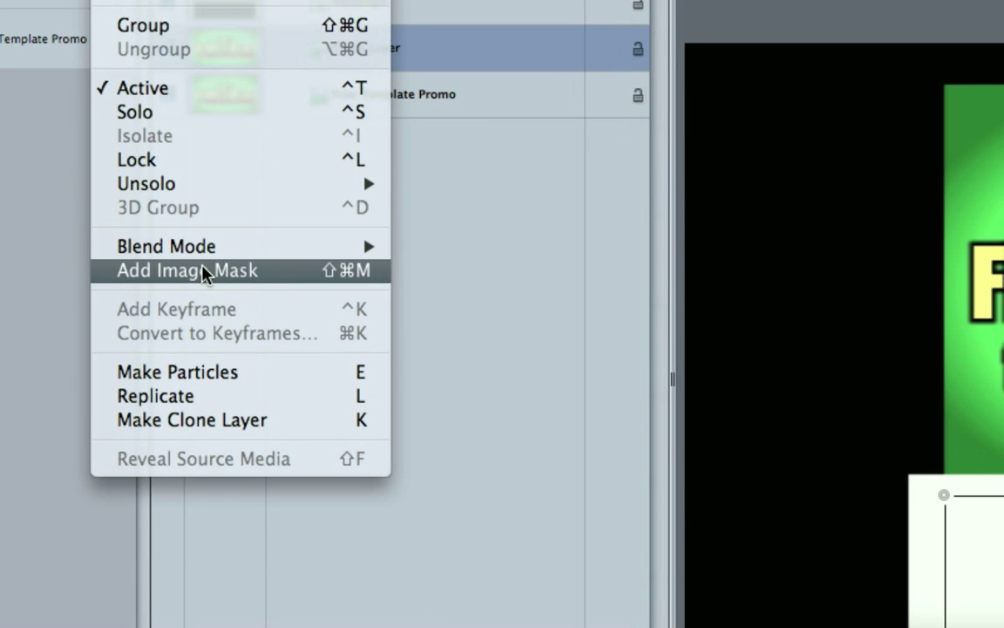
click(202, 272)
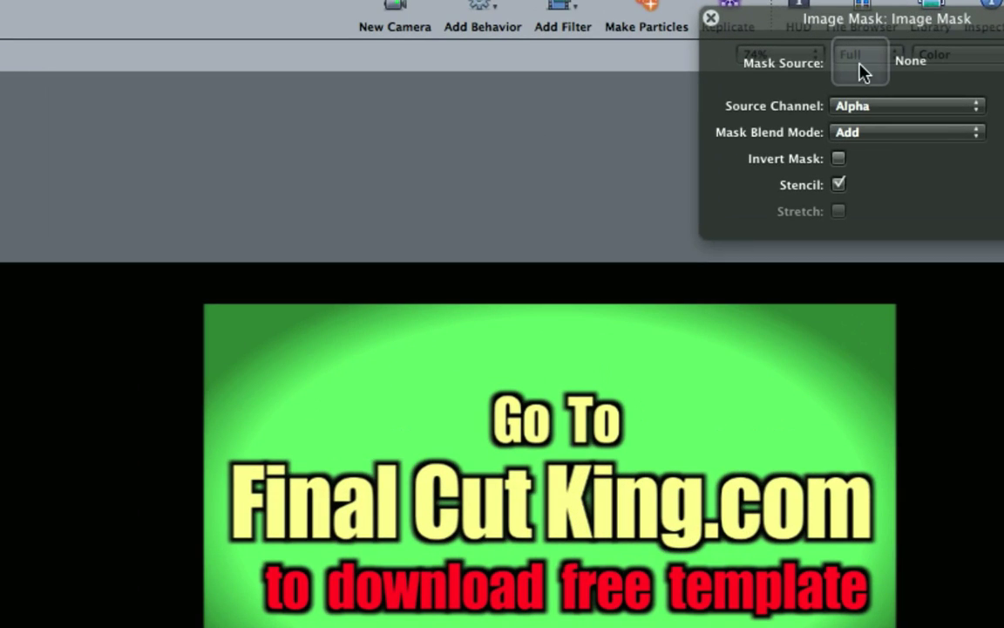
- Set the Rectangle as the Image Mask's source with Luminance as the source channel
drag(875, 49, 741, 82)
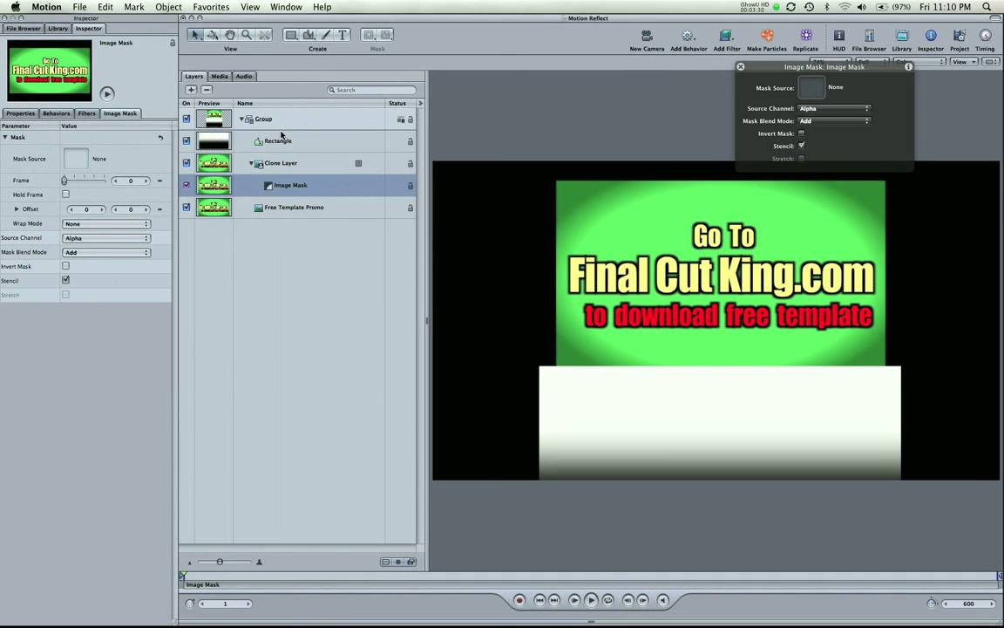
drag(281, 133, 282, 187)
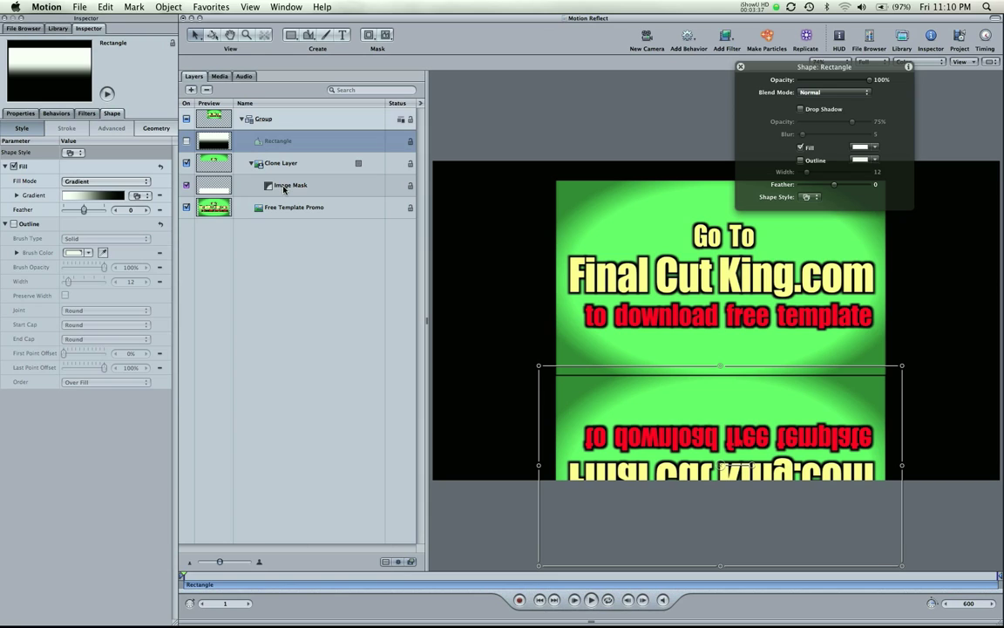
click(283, 186)
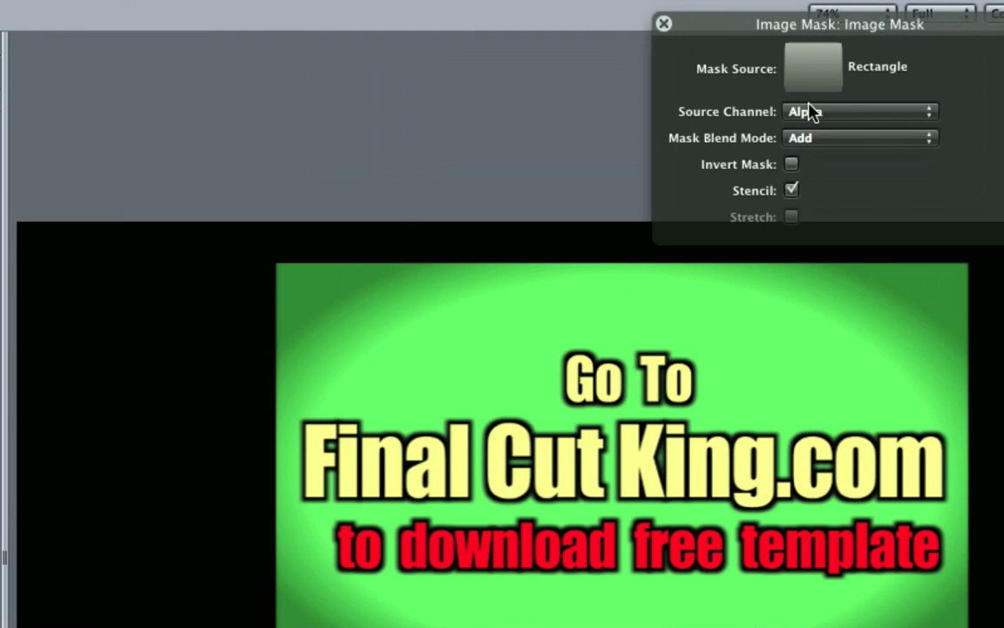
click(827, 110)
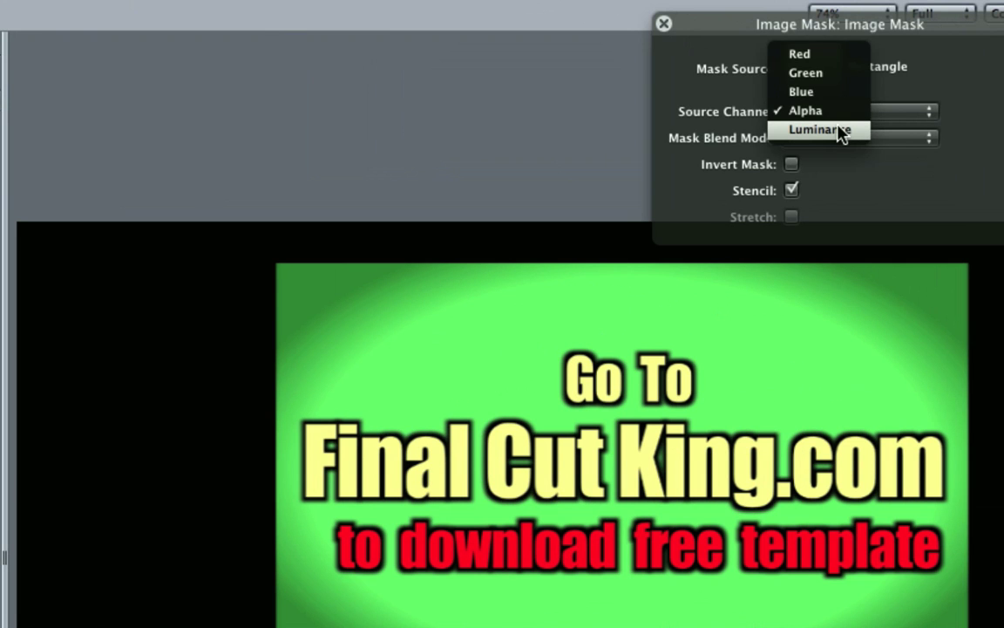
click(819, 129)
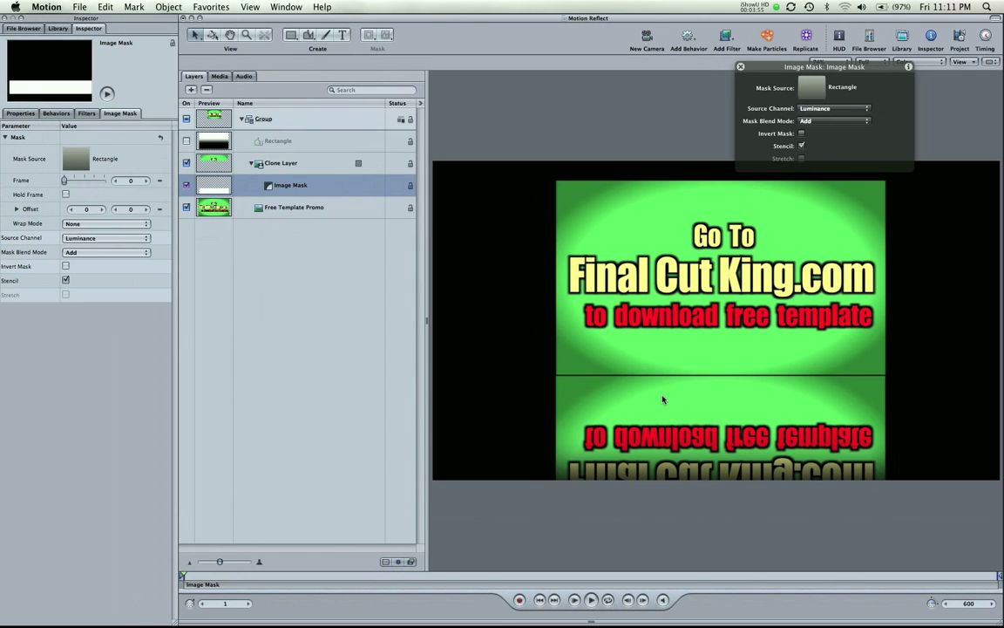
click(665, 423)
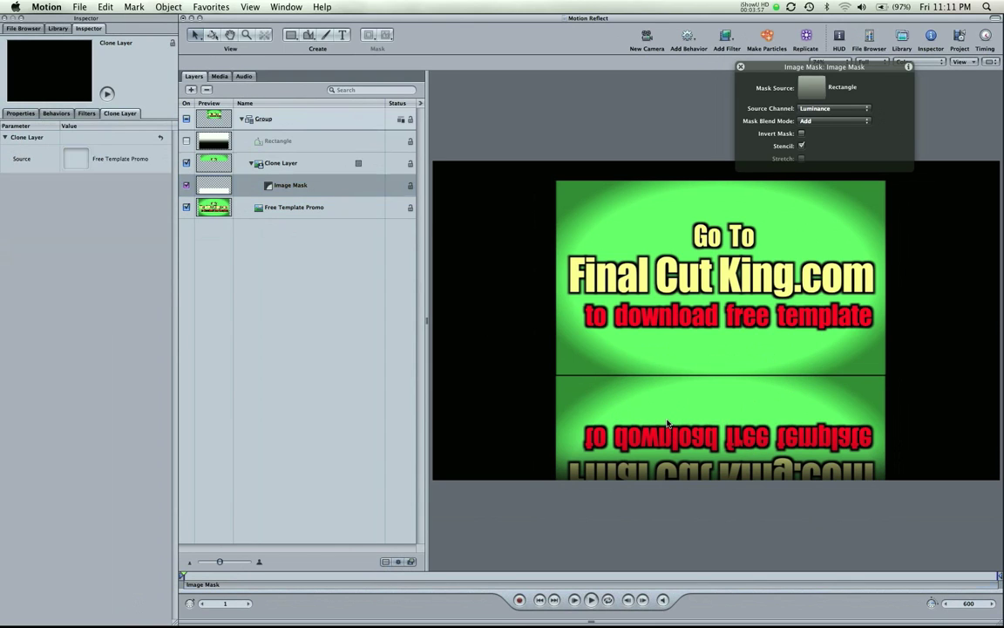
- Stretch the Rectangle's gradient from the reflection's bottom edge up toward the title and set opacity to 64%
click(248, 133)
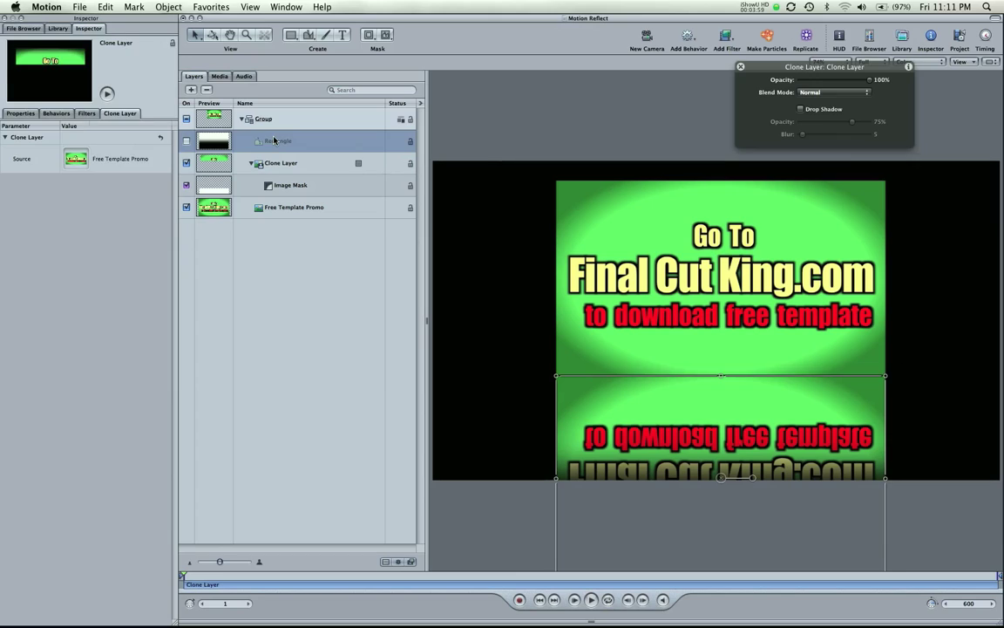
right_click(699, 429)
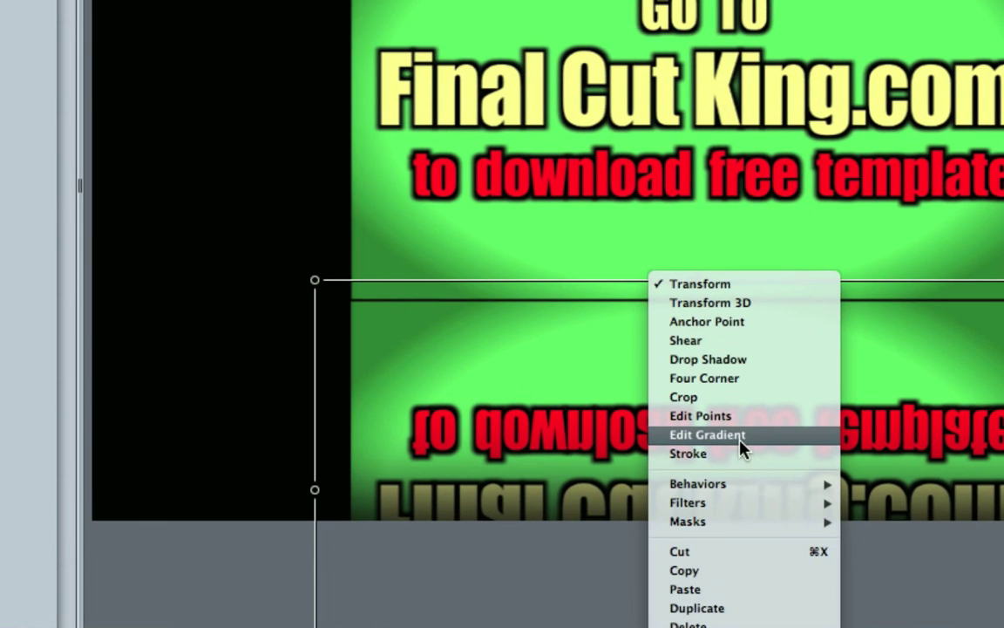
click(736, 436)
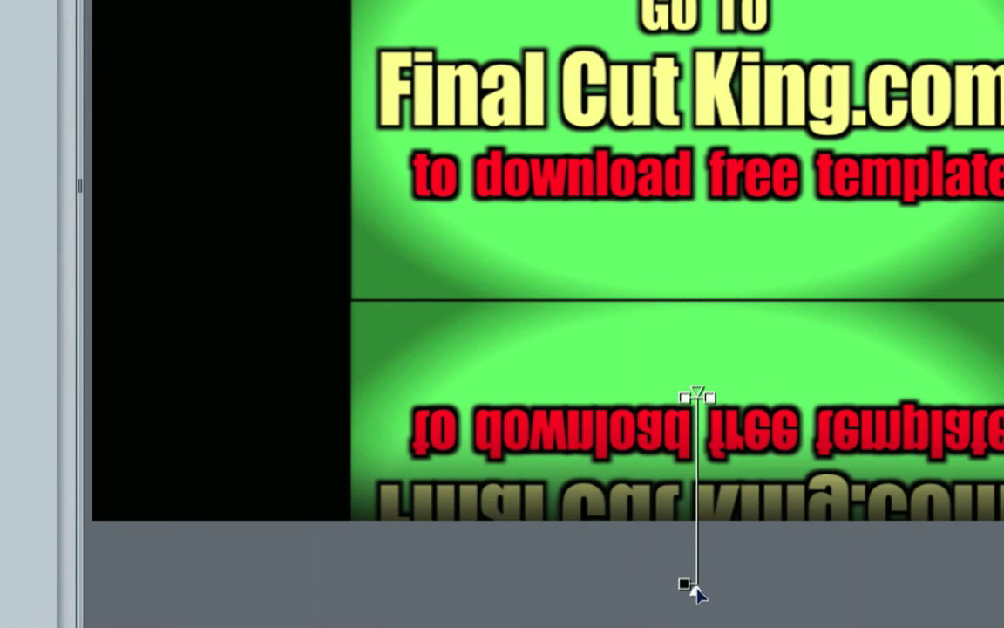
drag(697, 590, 700, 526)
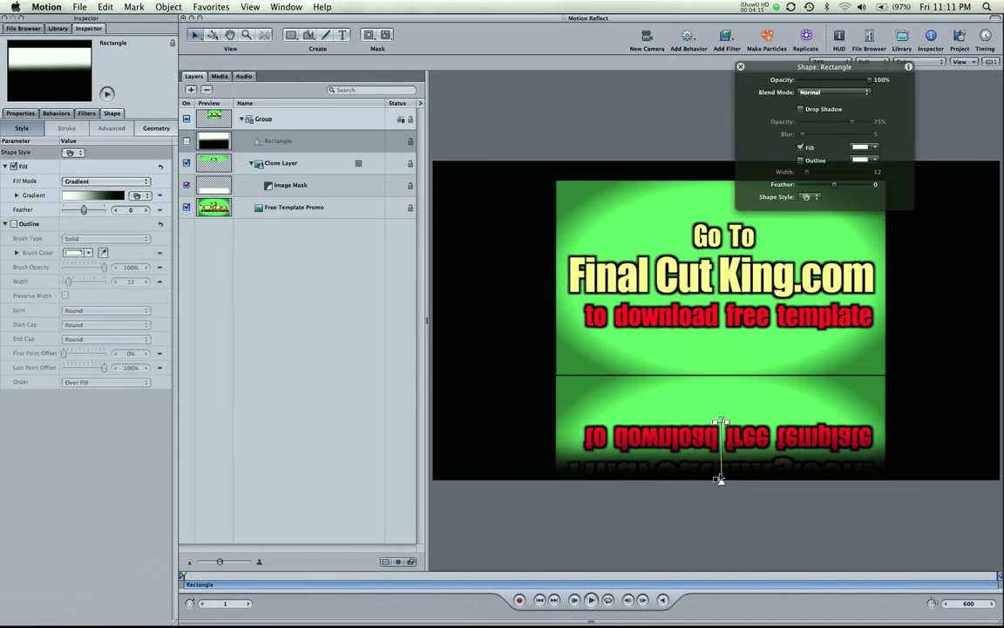
mouse_move(716, 479)
mouse_down()
mouse_move(717, 448)
mouse_move(716, 479)
mouse_up()
drag(720, 420, 722, 336)
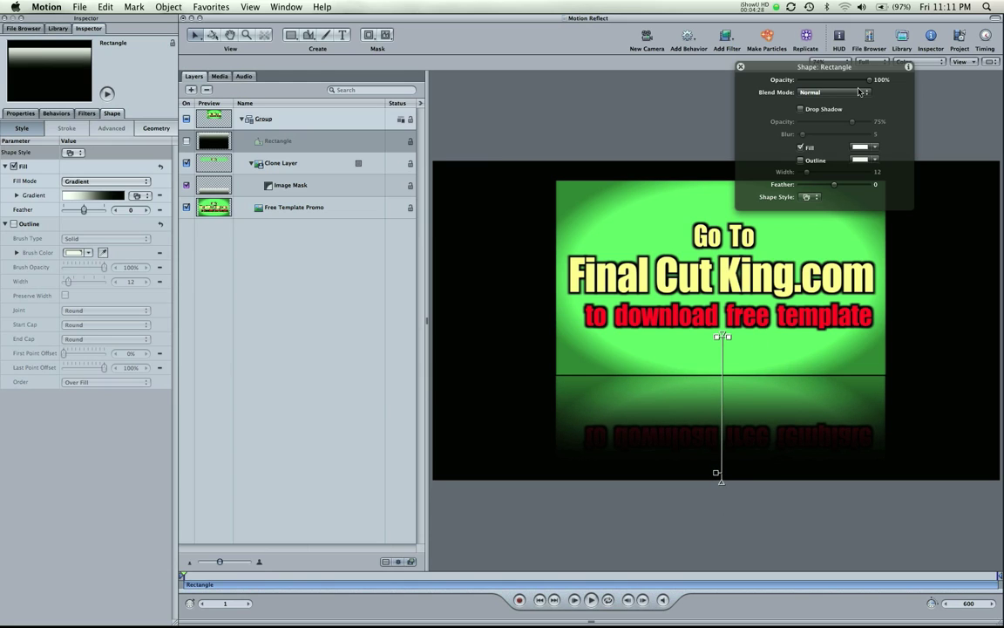
drag(858, 83, 848, 83)
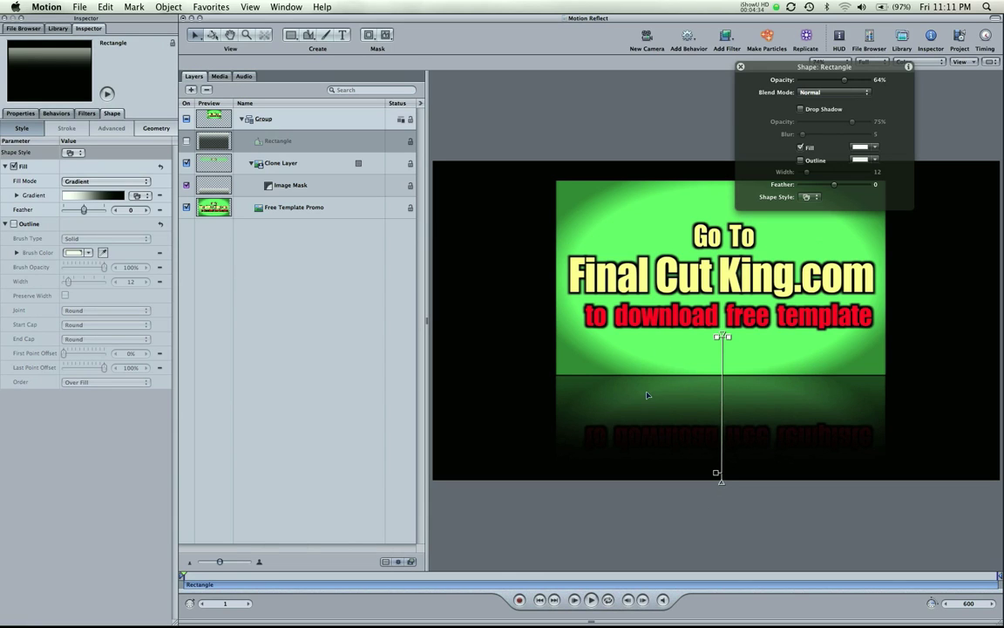
click(754, 331)
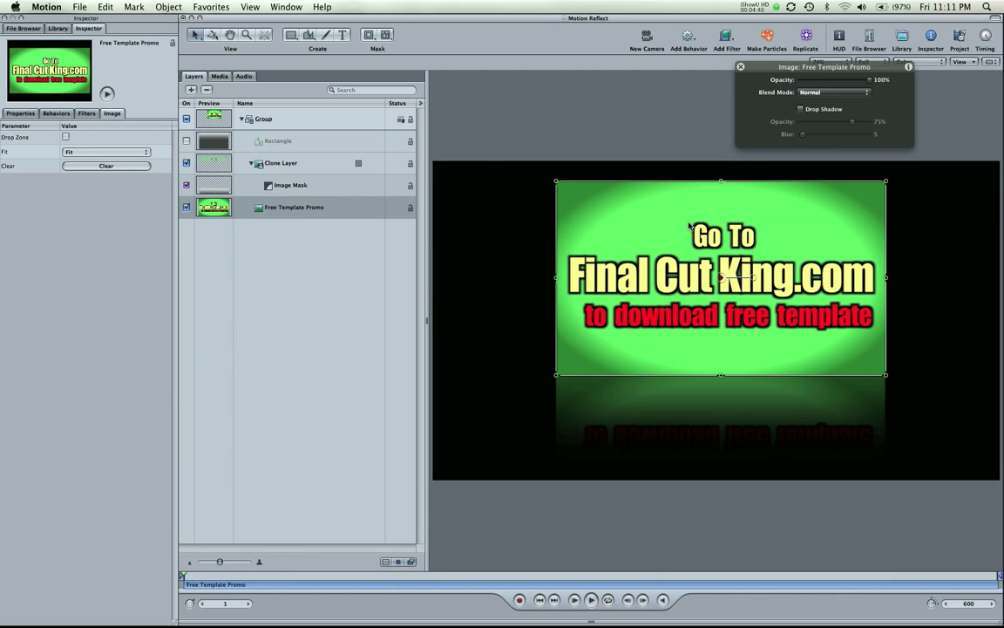
- Add a camera, switch the groups to 3D, and orbit the view to angle the promo card
click(304, 360)
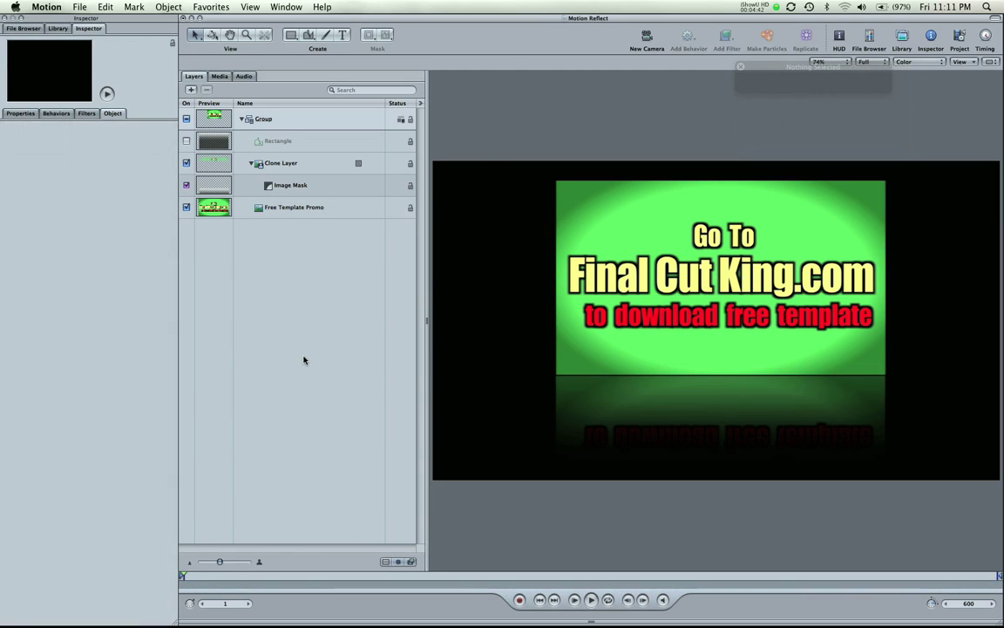
click(648, 41)
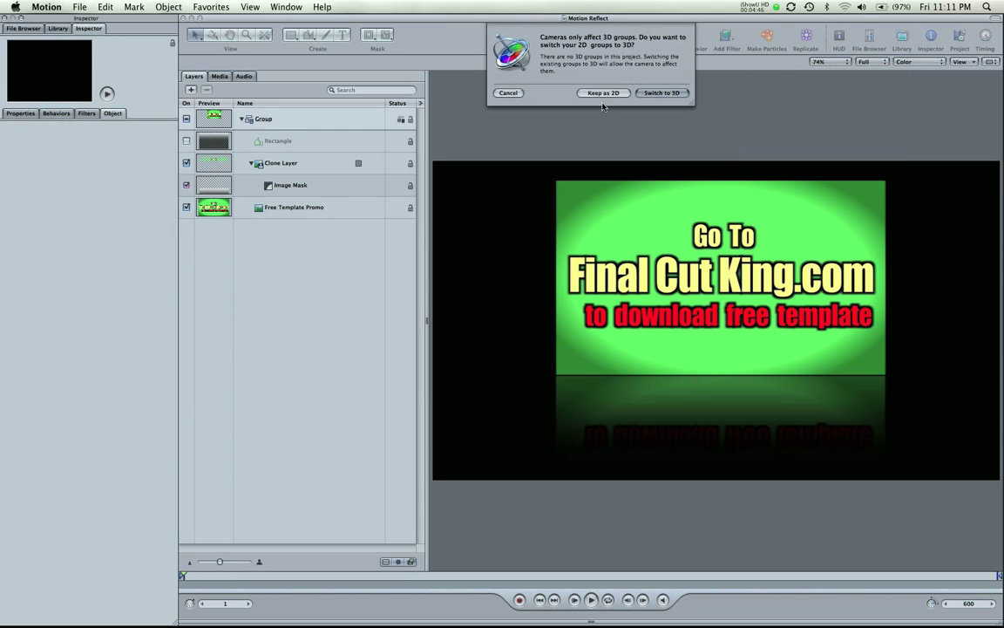
click(664, 93)
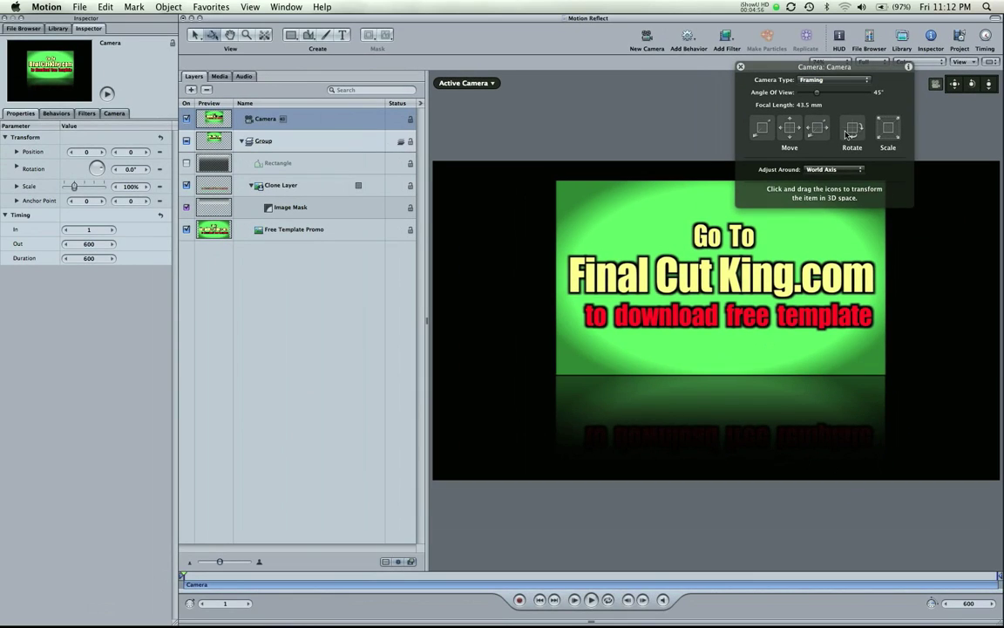
drag(847, 132, 872, 132)
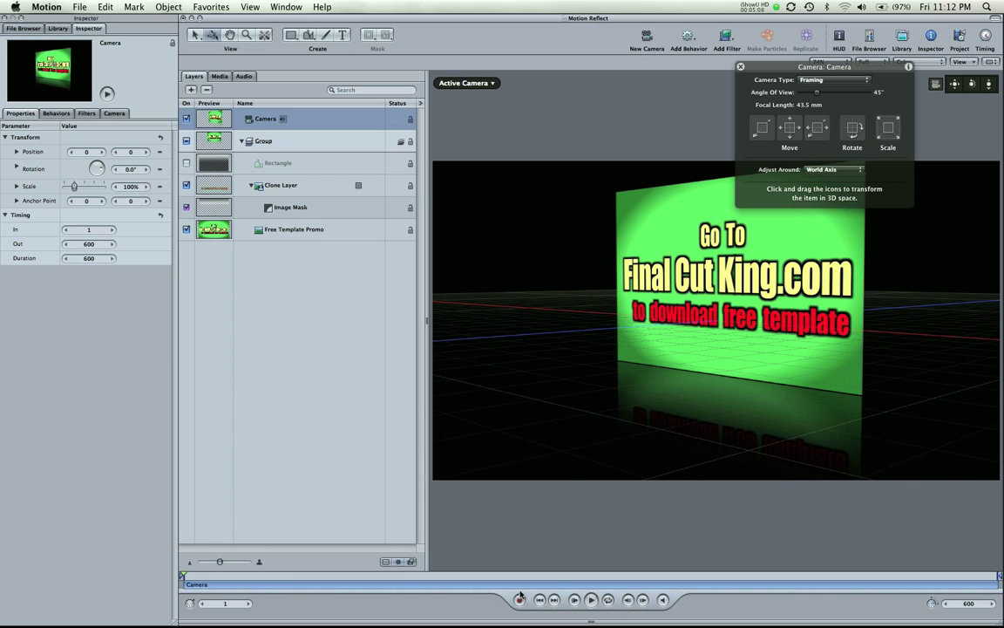
- Turn on keyframe recording for the camera and set a rotation keyframe at frame 341
click(206, 583)
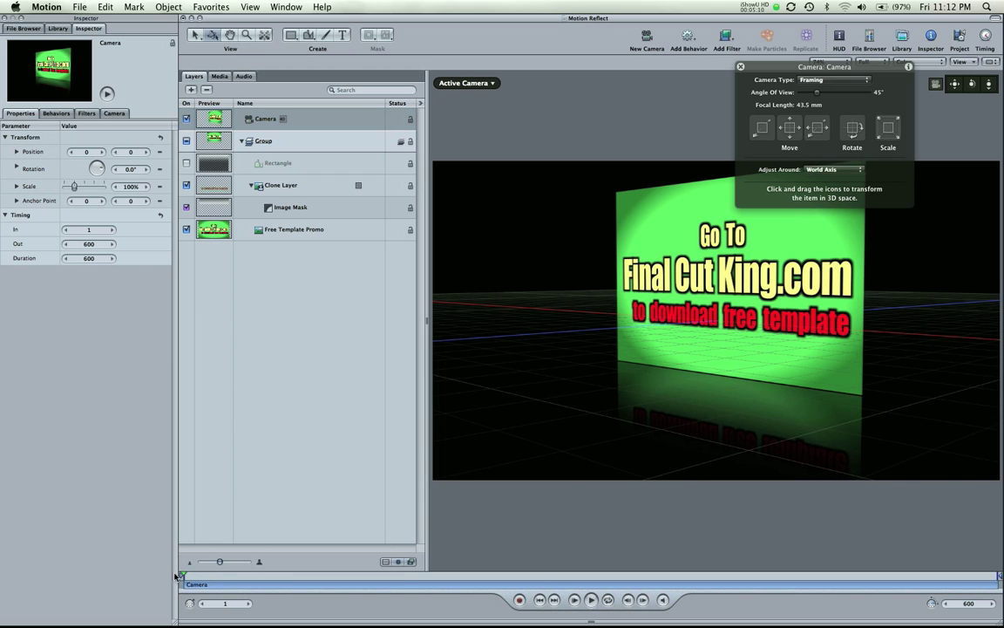
click(520, 599)
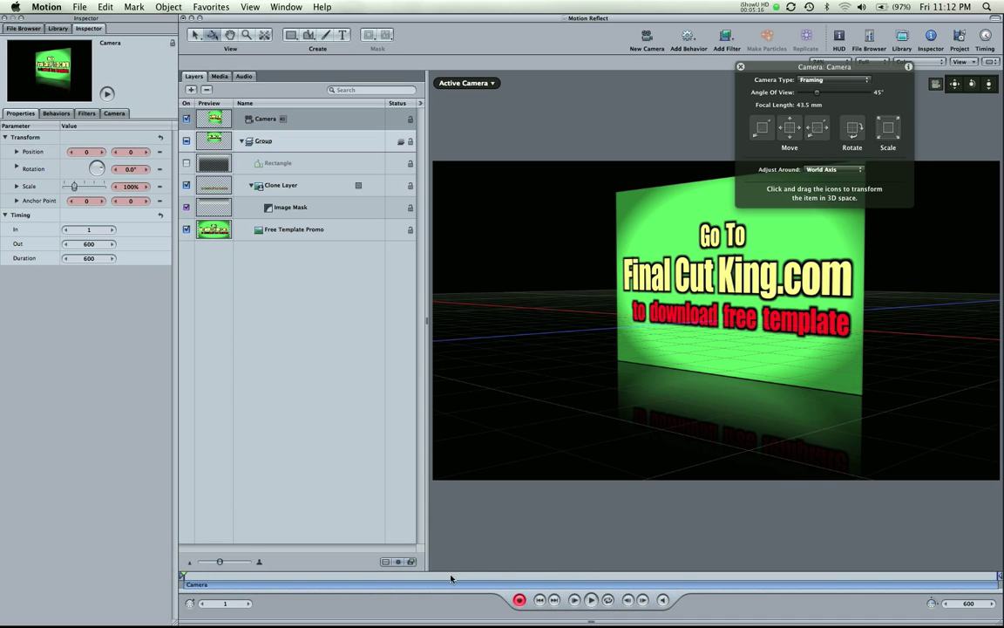
click(634, 578)
drag(764, 127, 799, 138)
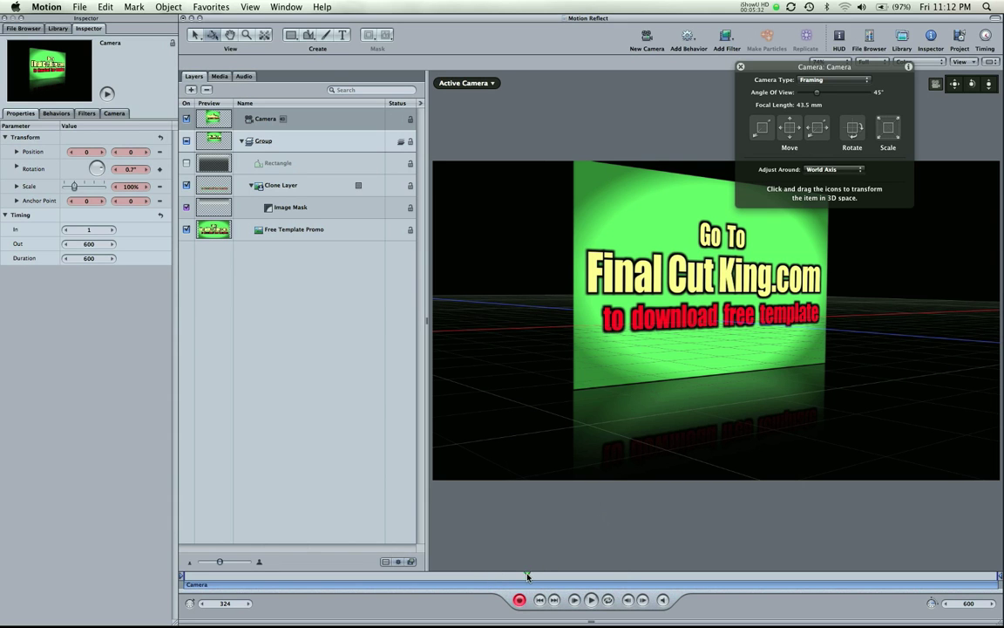
- Set the ending camera rotation at frame 577, then scrub back to frame 175 to preview
click(389, 577)
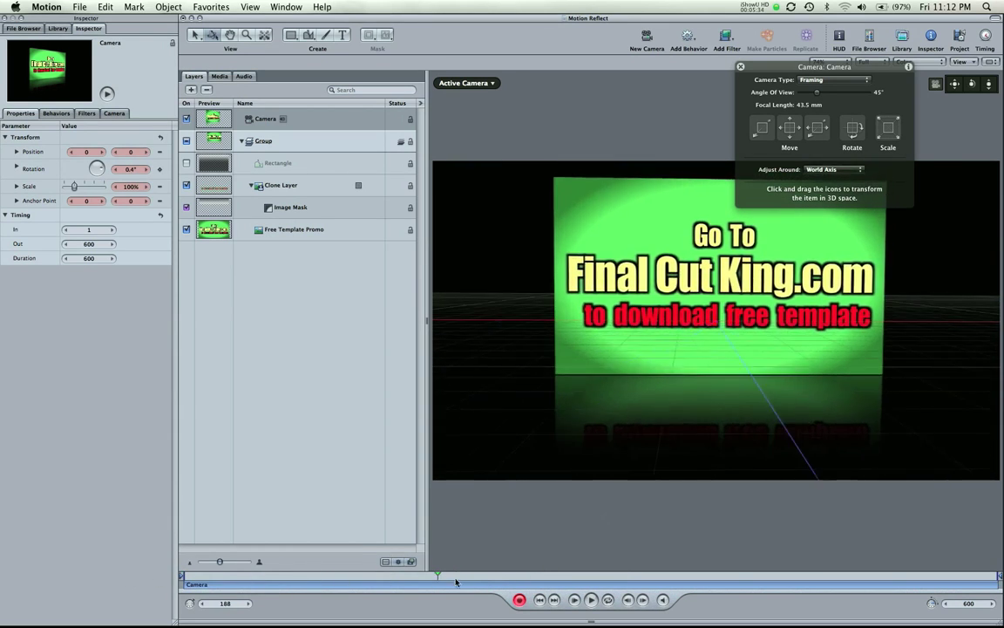
click(592, 578)
click(965, 578)
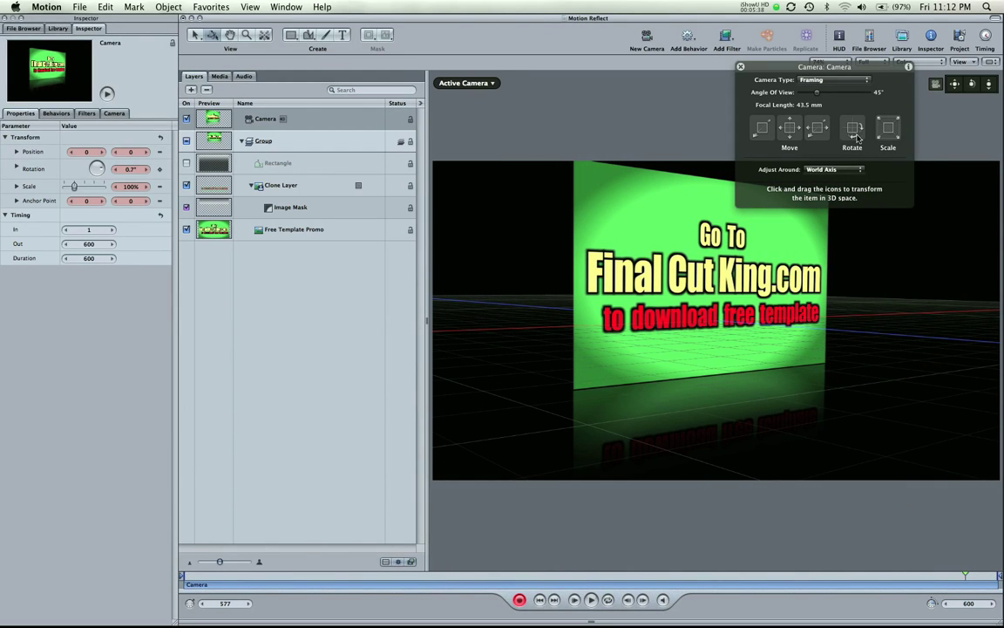
drag(853, 129, 899, 138)
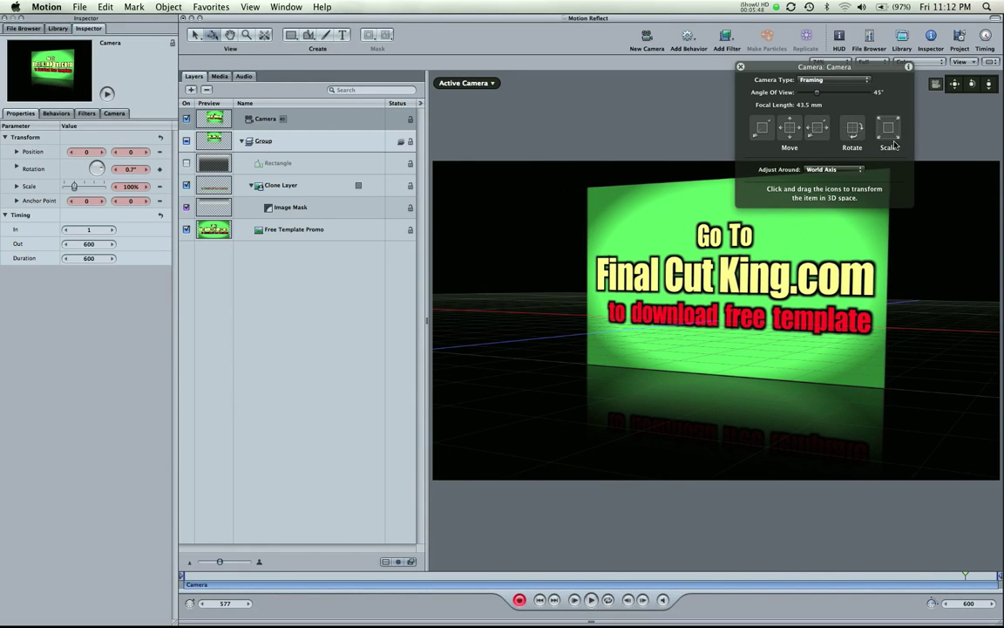
drag(511, 578, 418, 574)
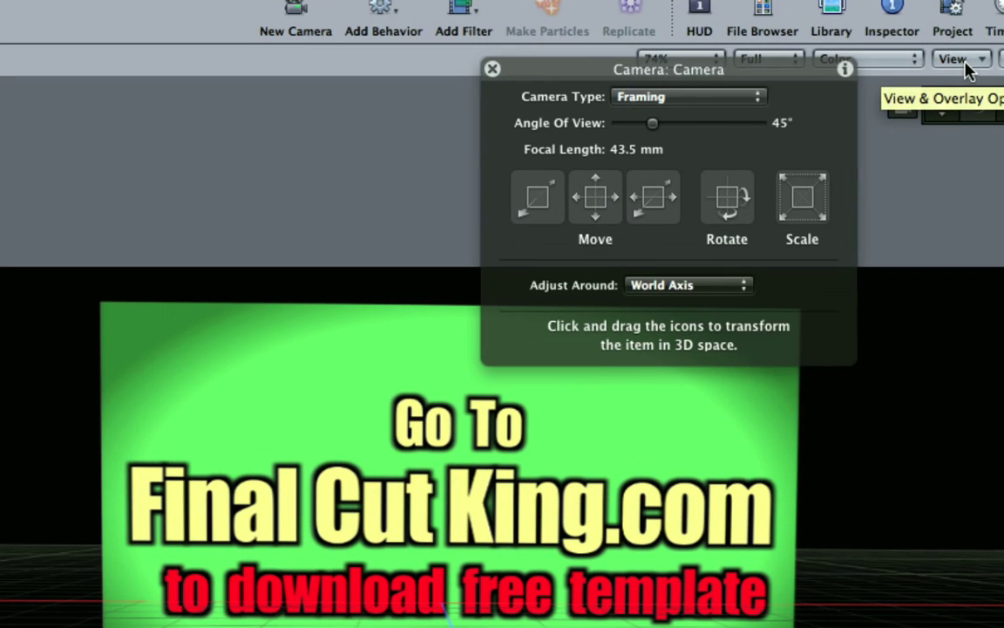
click(966, 65)
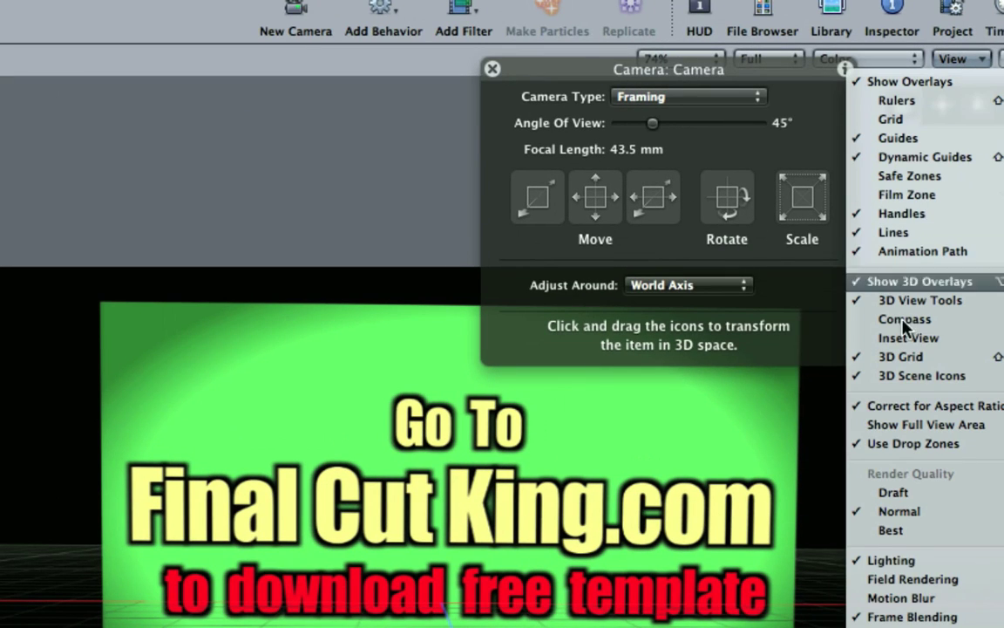
click(901, 364)
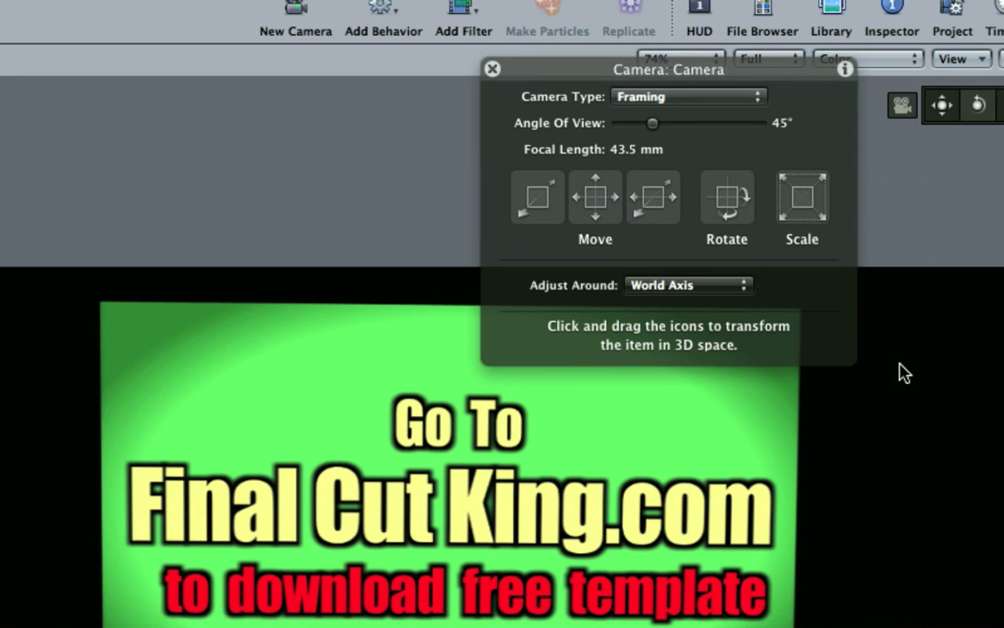
click(959, 59)
click(841, 357)
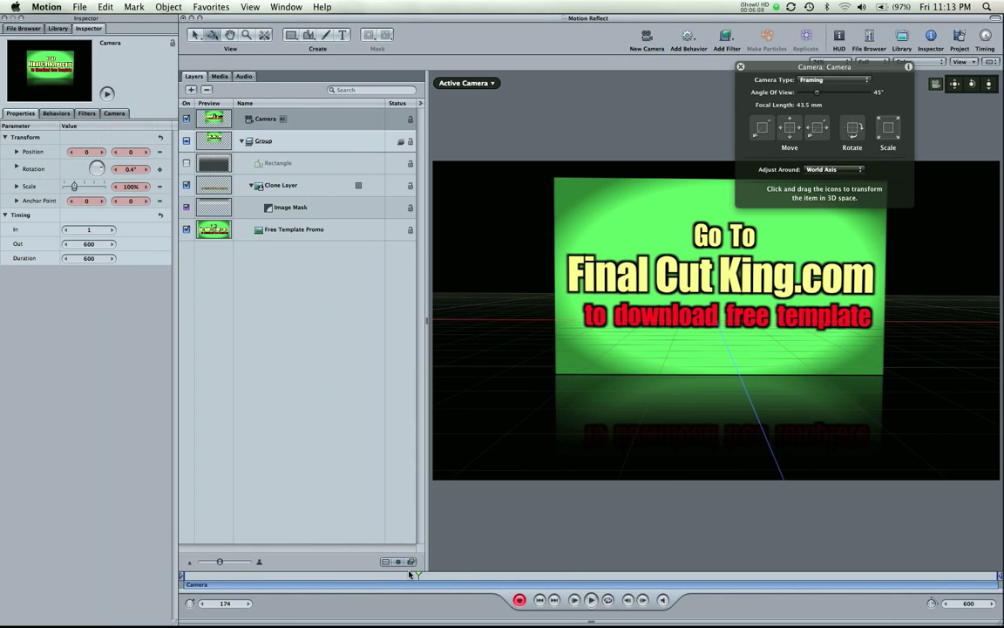
drag(410, 572, 175, 571)
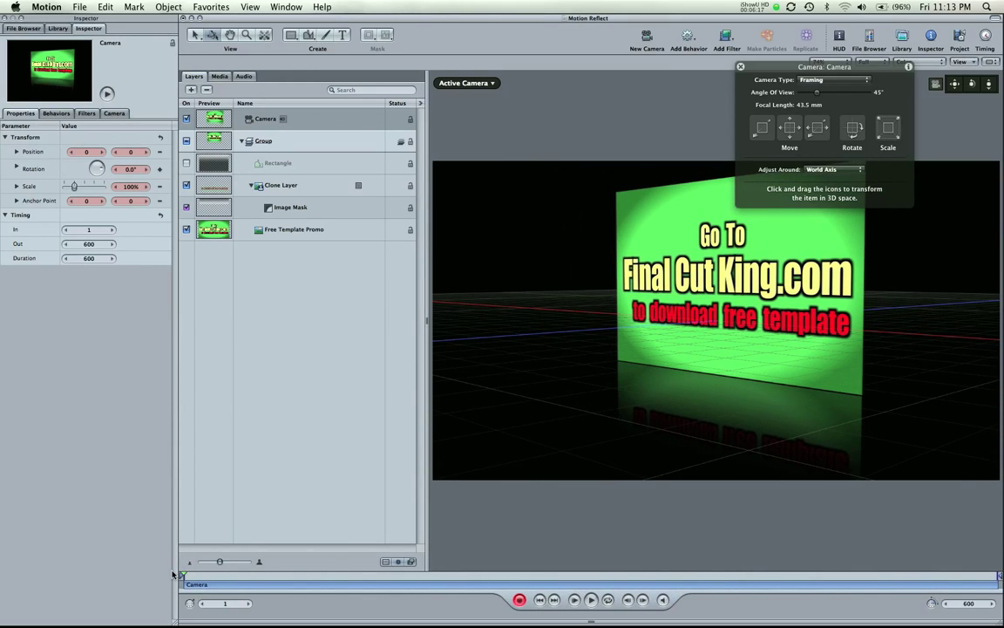
click(78, 7)
click(113, 157)
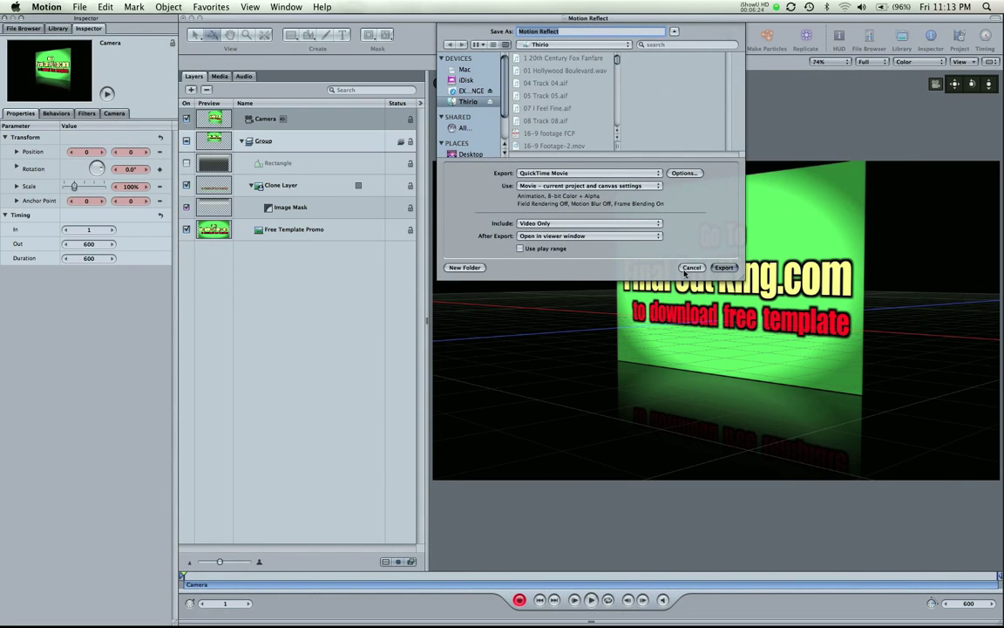
click(690, 267)
click(604, 530)
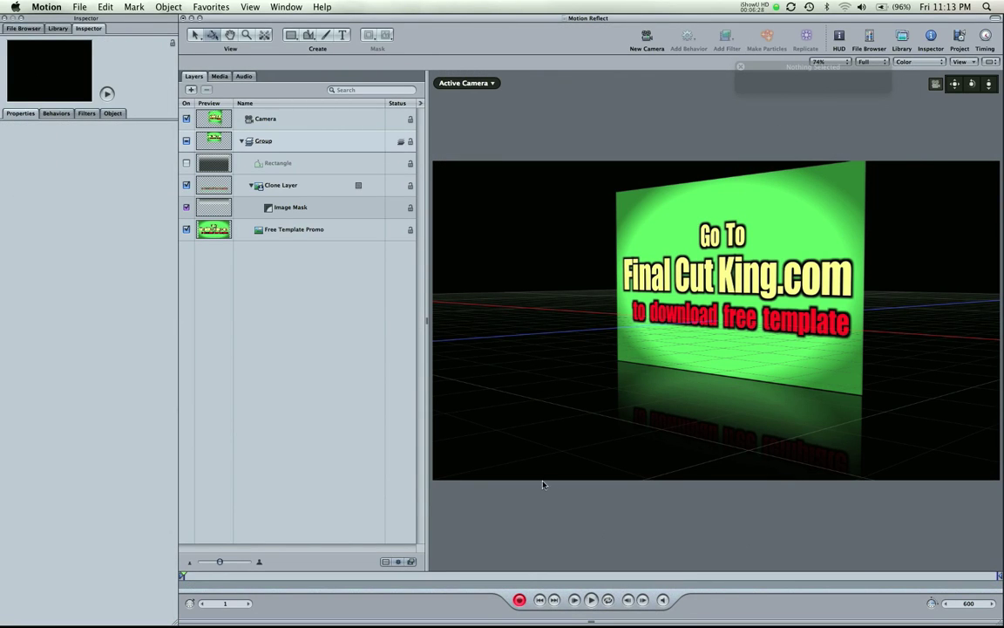
click(448, 575)
- Scrub through the camera animation and inspect the Clone Layer reflection's options without changing them
mouse_move(448, 575)
mouse_down()
mouse_move(205, 576)
mouse_move(868, 558)
mouse_move(414, 562)
mouse_up()
click(743, 415)
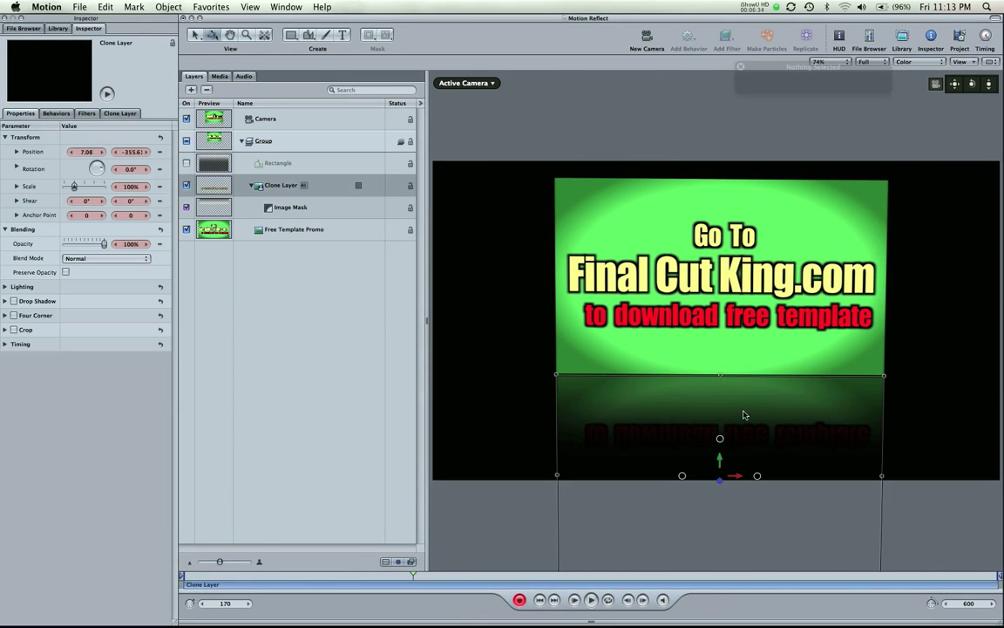
right_click(726, 415)
click(679, 437)
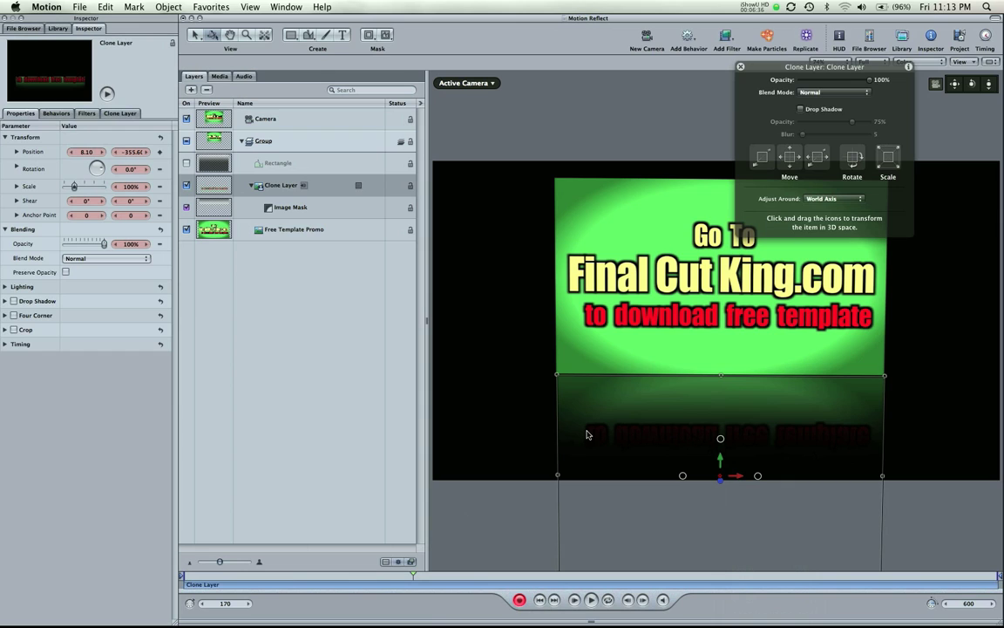
- Drag the Rectangle mask's top gradient point lower so the reflection fades later, then deselect
click(283, 164)
right_click(642, 363)
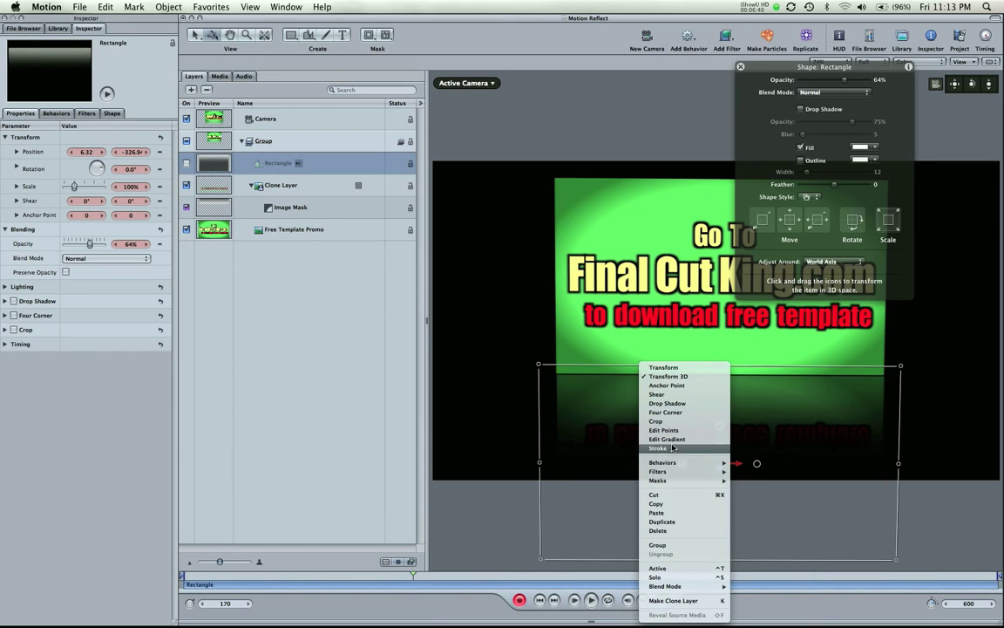
click(672, 449)
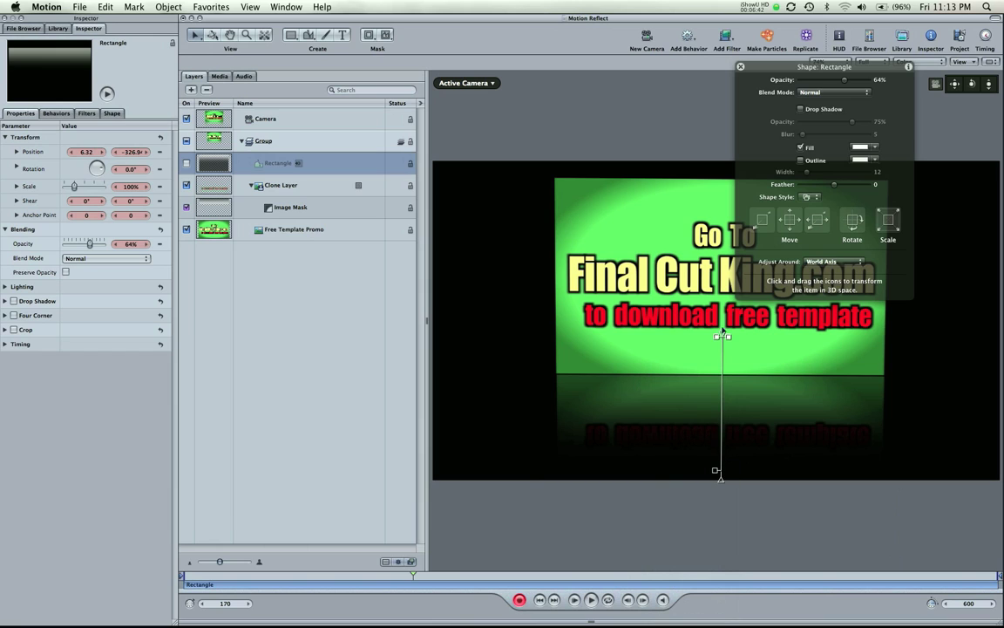
drag(724, 336, 724, 356)
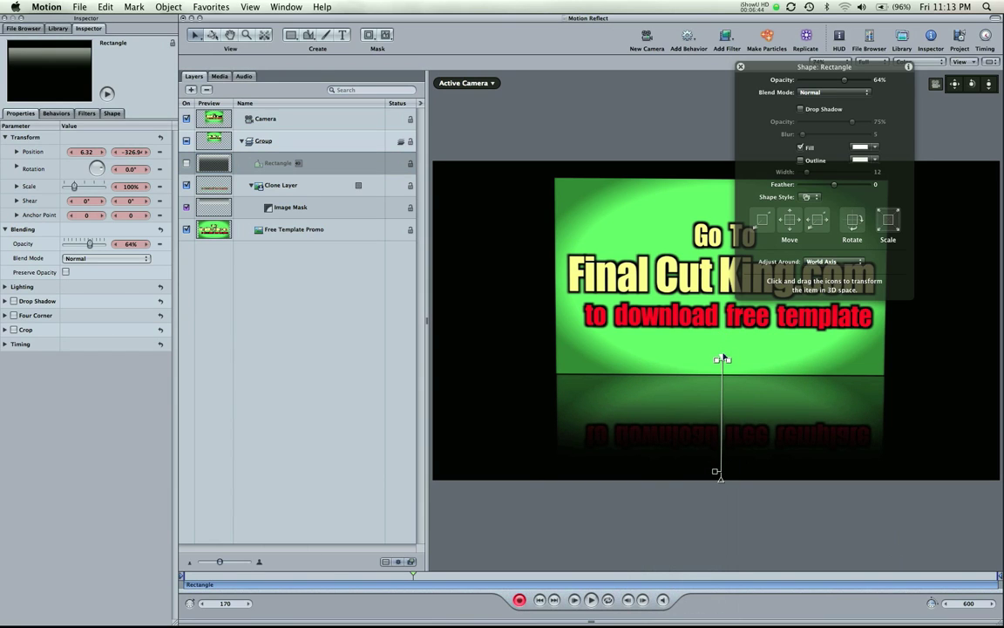
click(475, 510)
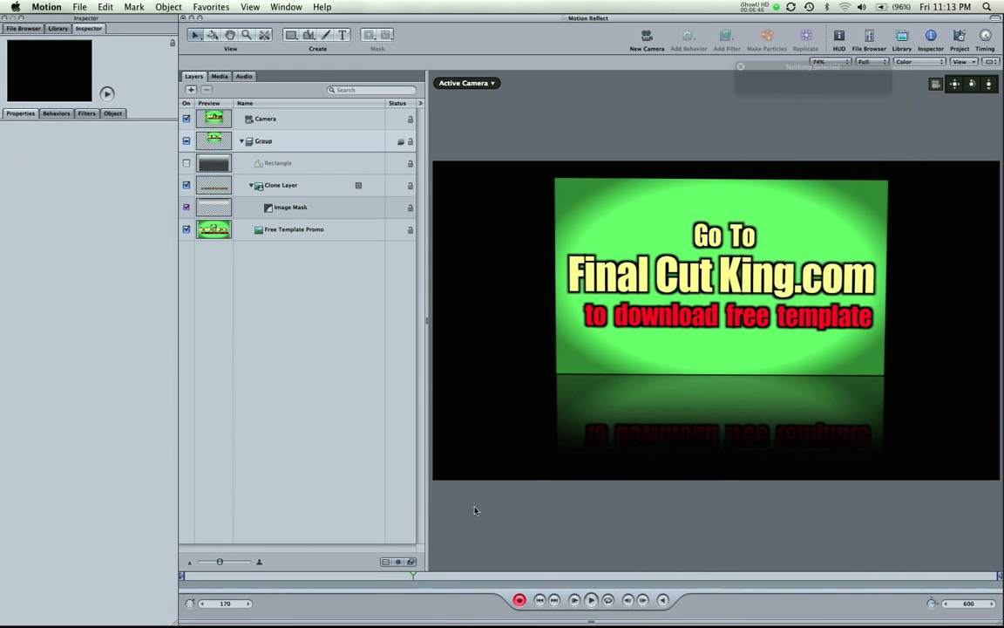
drag(390, 572, 593, 576)
click(184, 575)
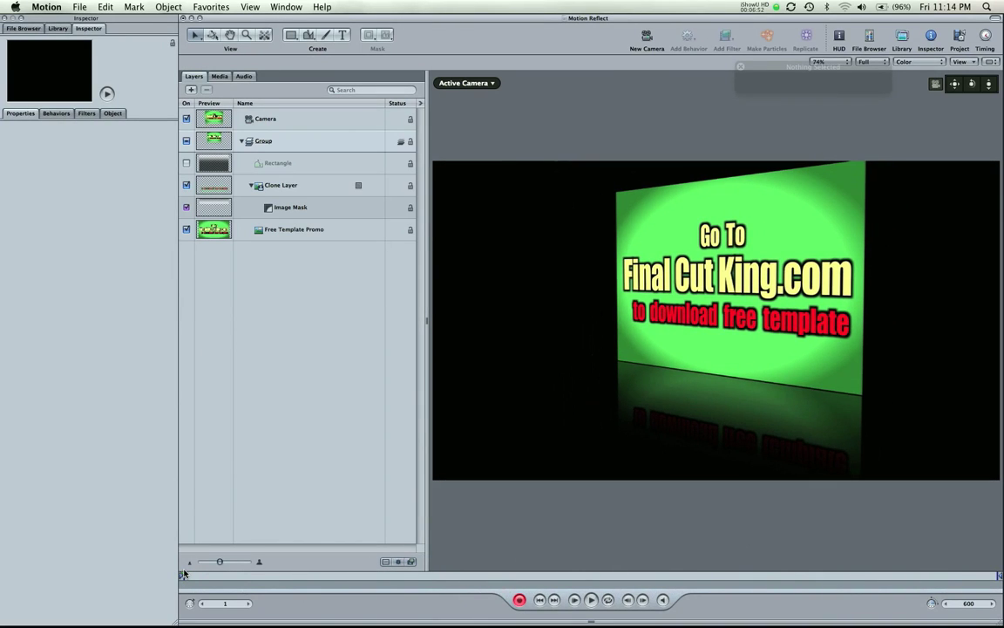
drag(184, 575, 684, 577)
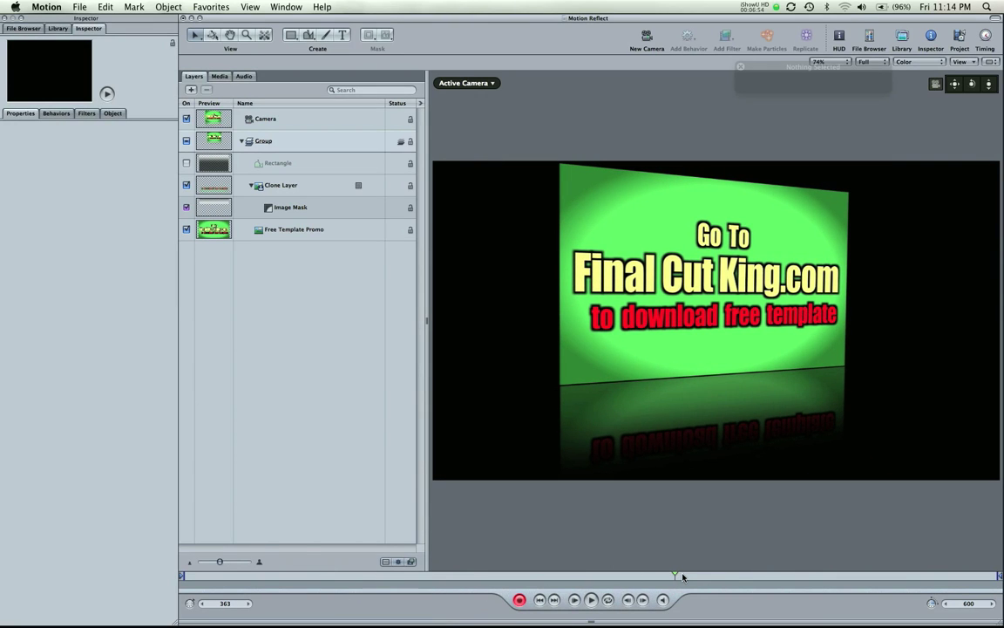